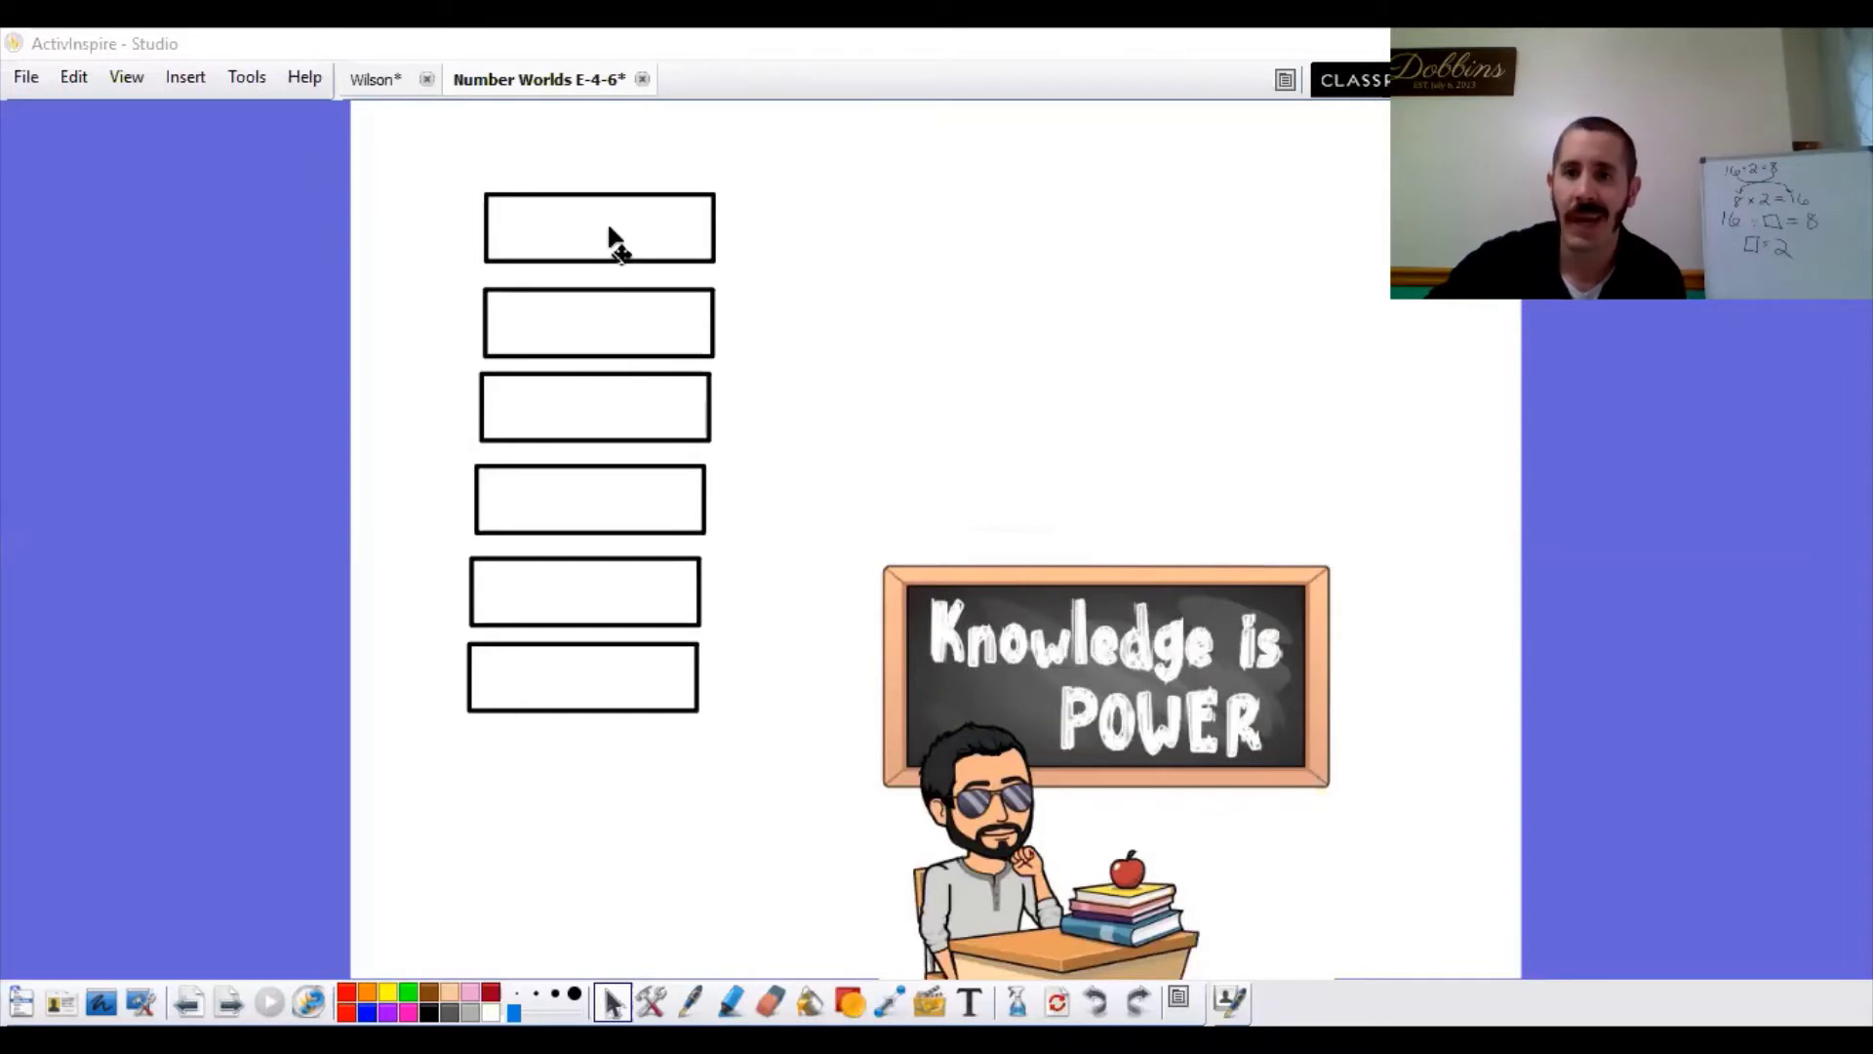
- Move the top two boxes into the left margin, uncovering 6 x 3 = 18 and 10 x 5 = 5
{"action": "left_click_drag", "start_coordinate": [608, 228], "coordinate": [333, 233]}
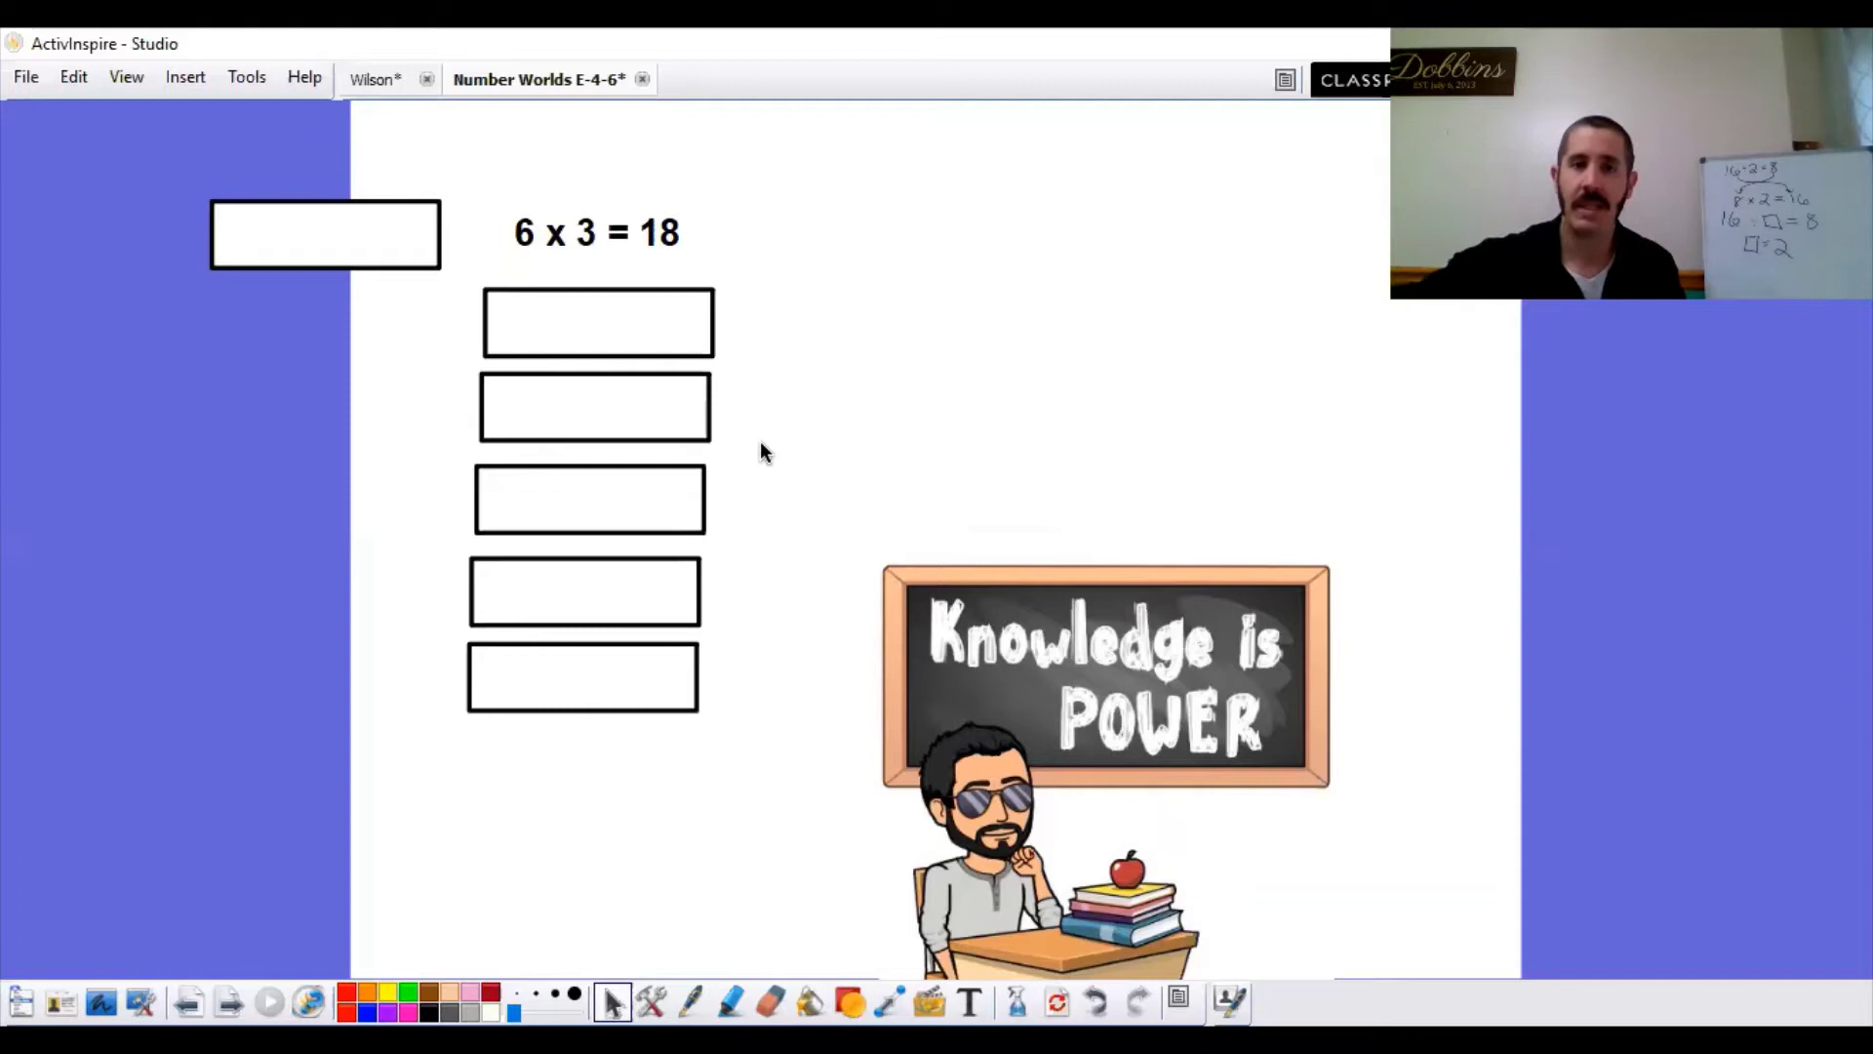
{"action": "left_click_drag", "start_coordinate": [682, 332], "coordinate": [398, 332]}
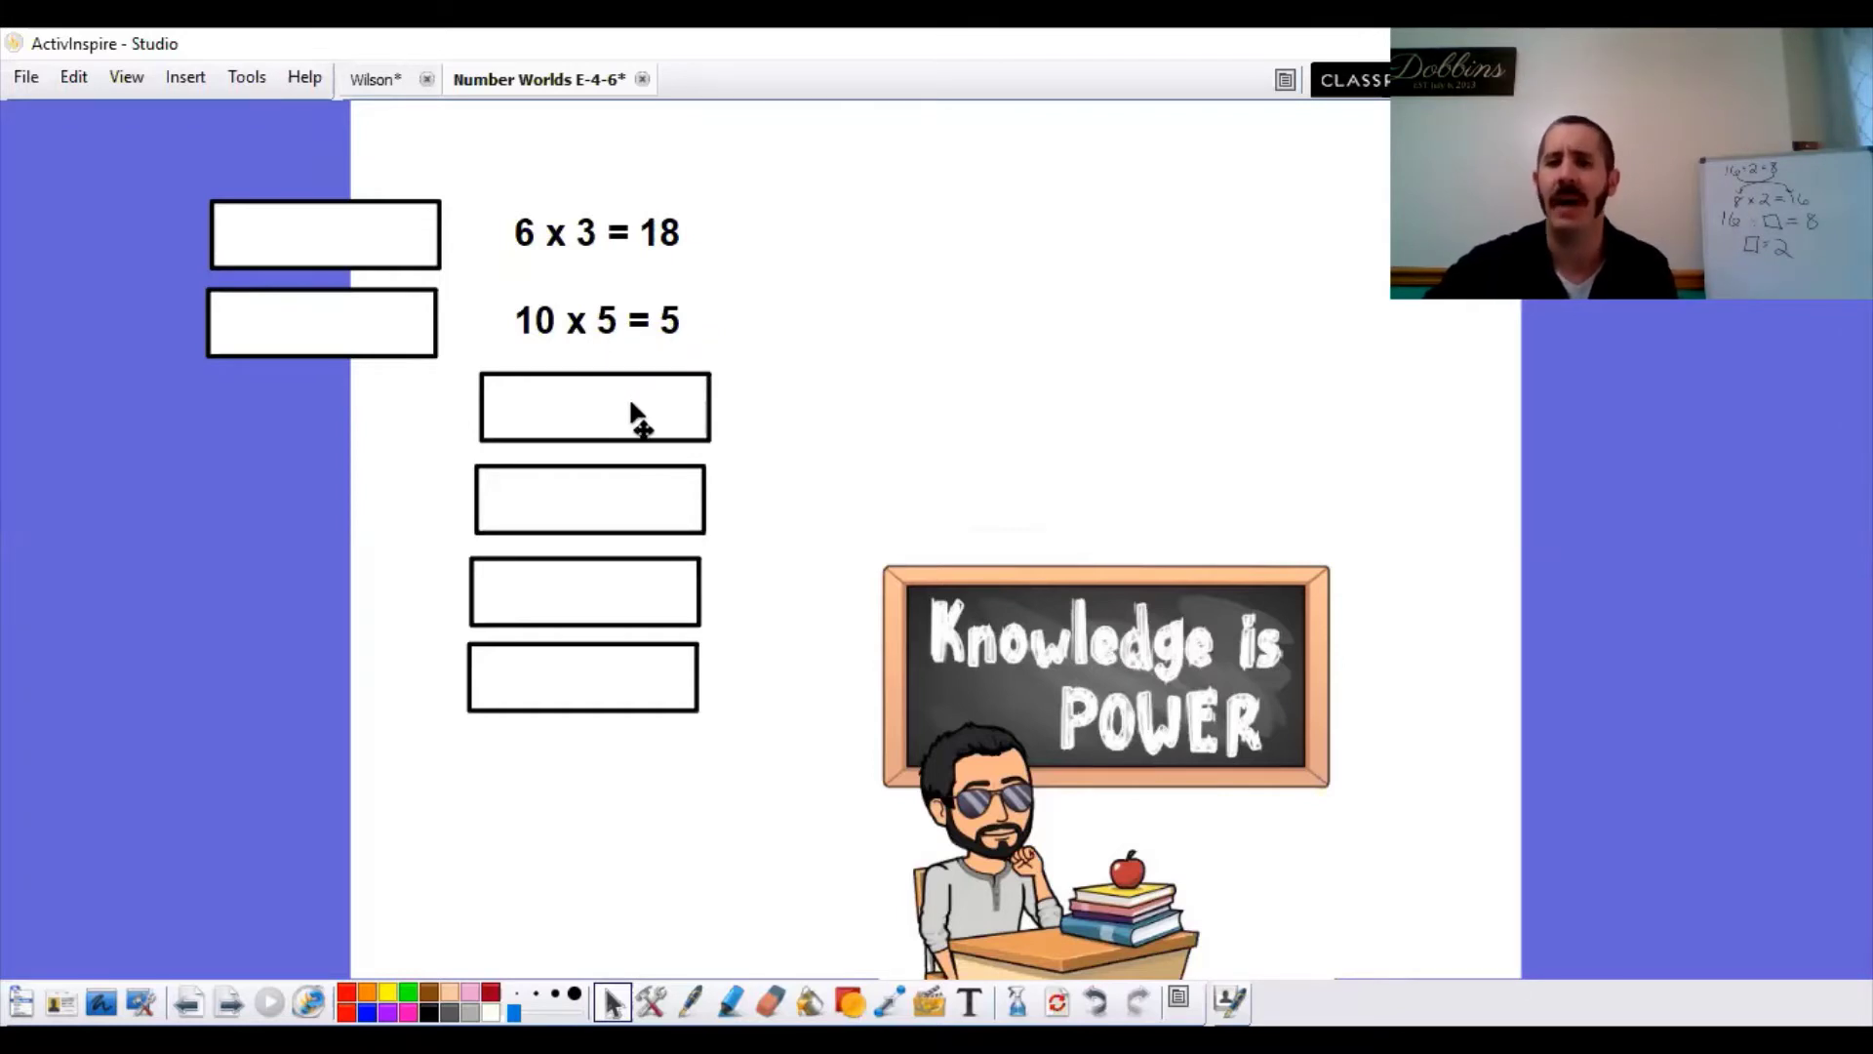
- Slide the third and fourth boxes aside to reveal 7 x 4 = 28 and 1 x 7 = 1
{"action": "left_click_drag", "start_coordinate": [624, 417], "coordinate": [358, 426]}
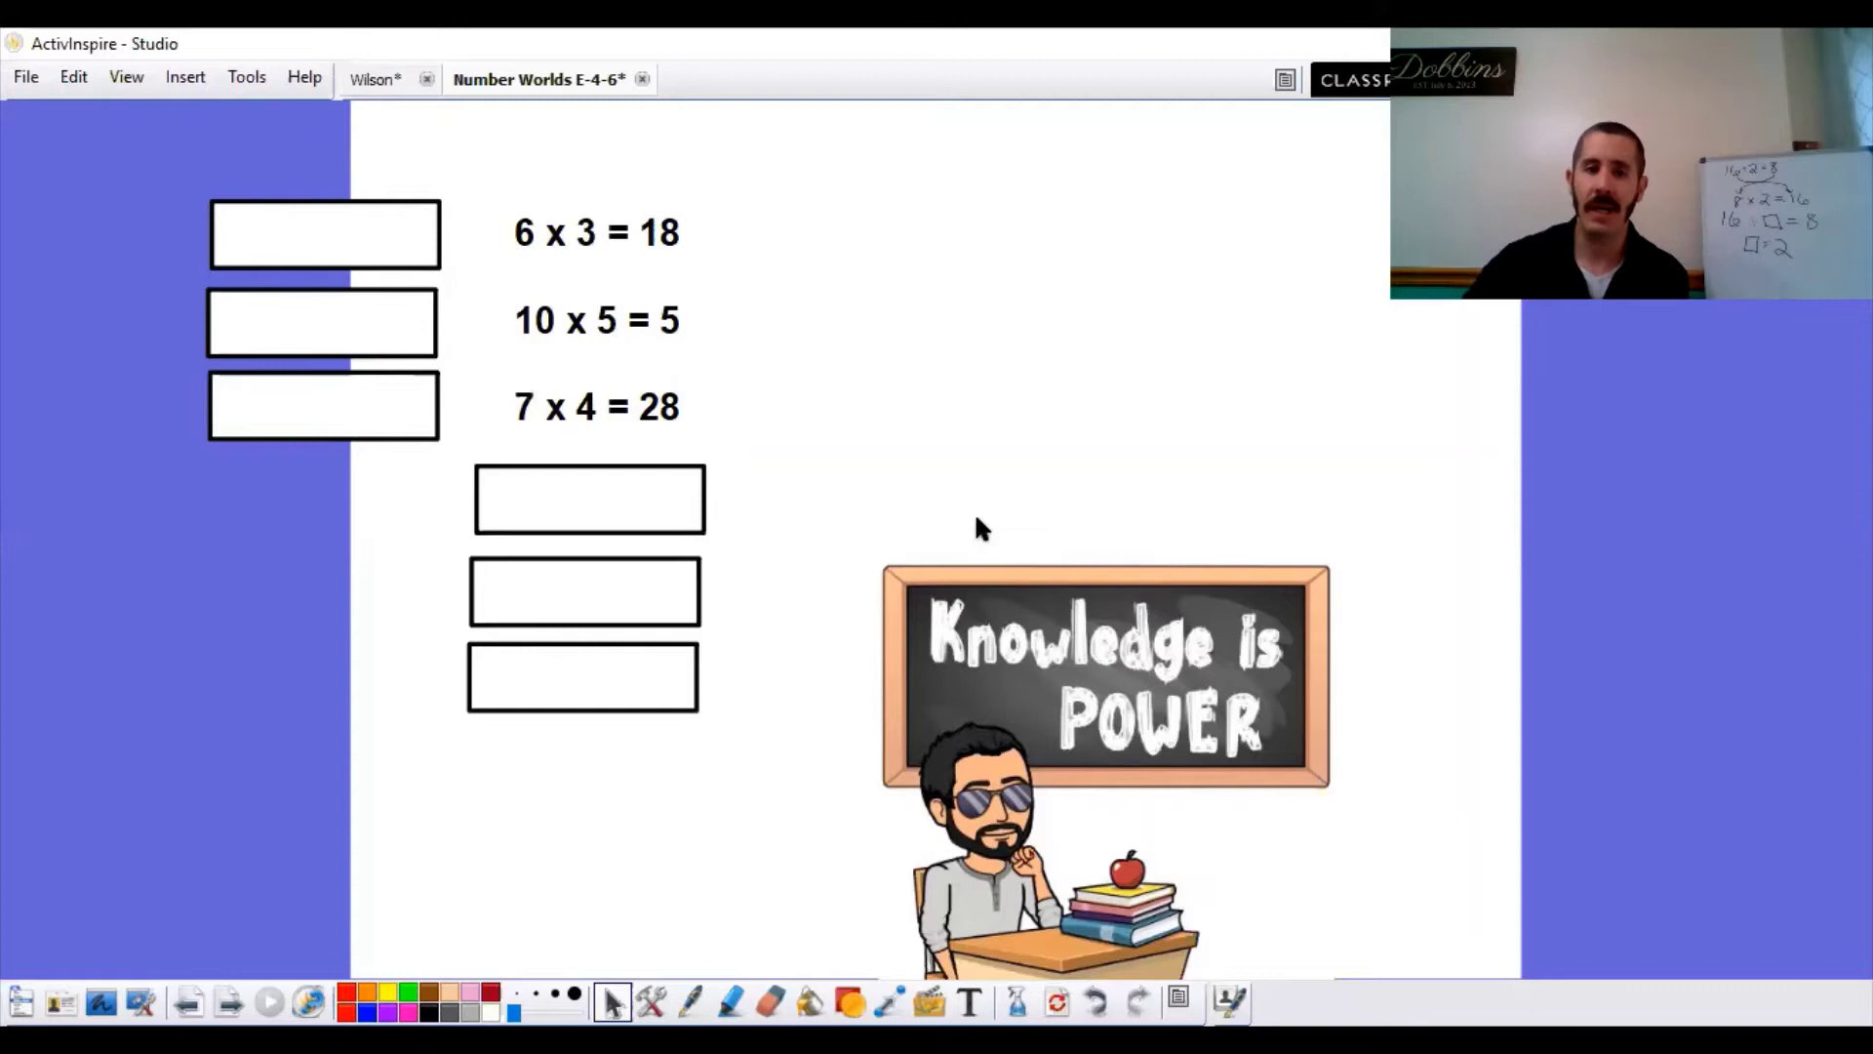
{"action": "left_click_drag", "start_coordinate": [605, 513], "coordinate": [330, 508]}
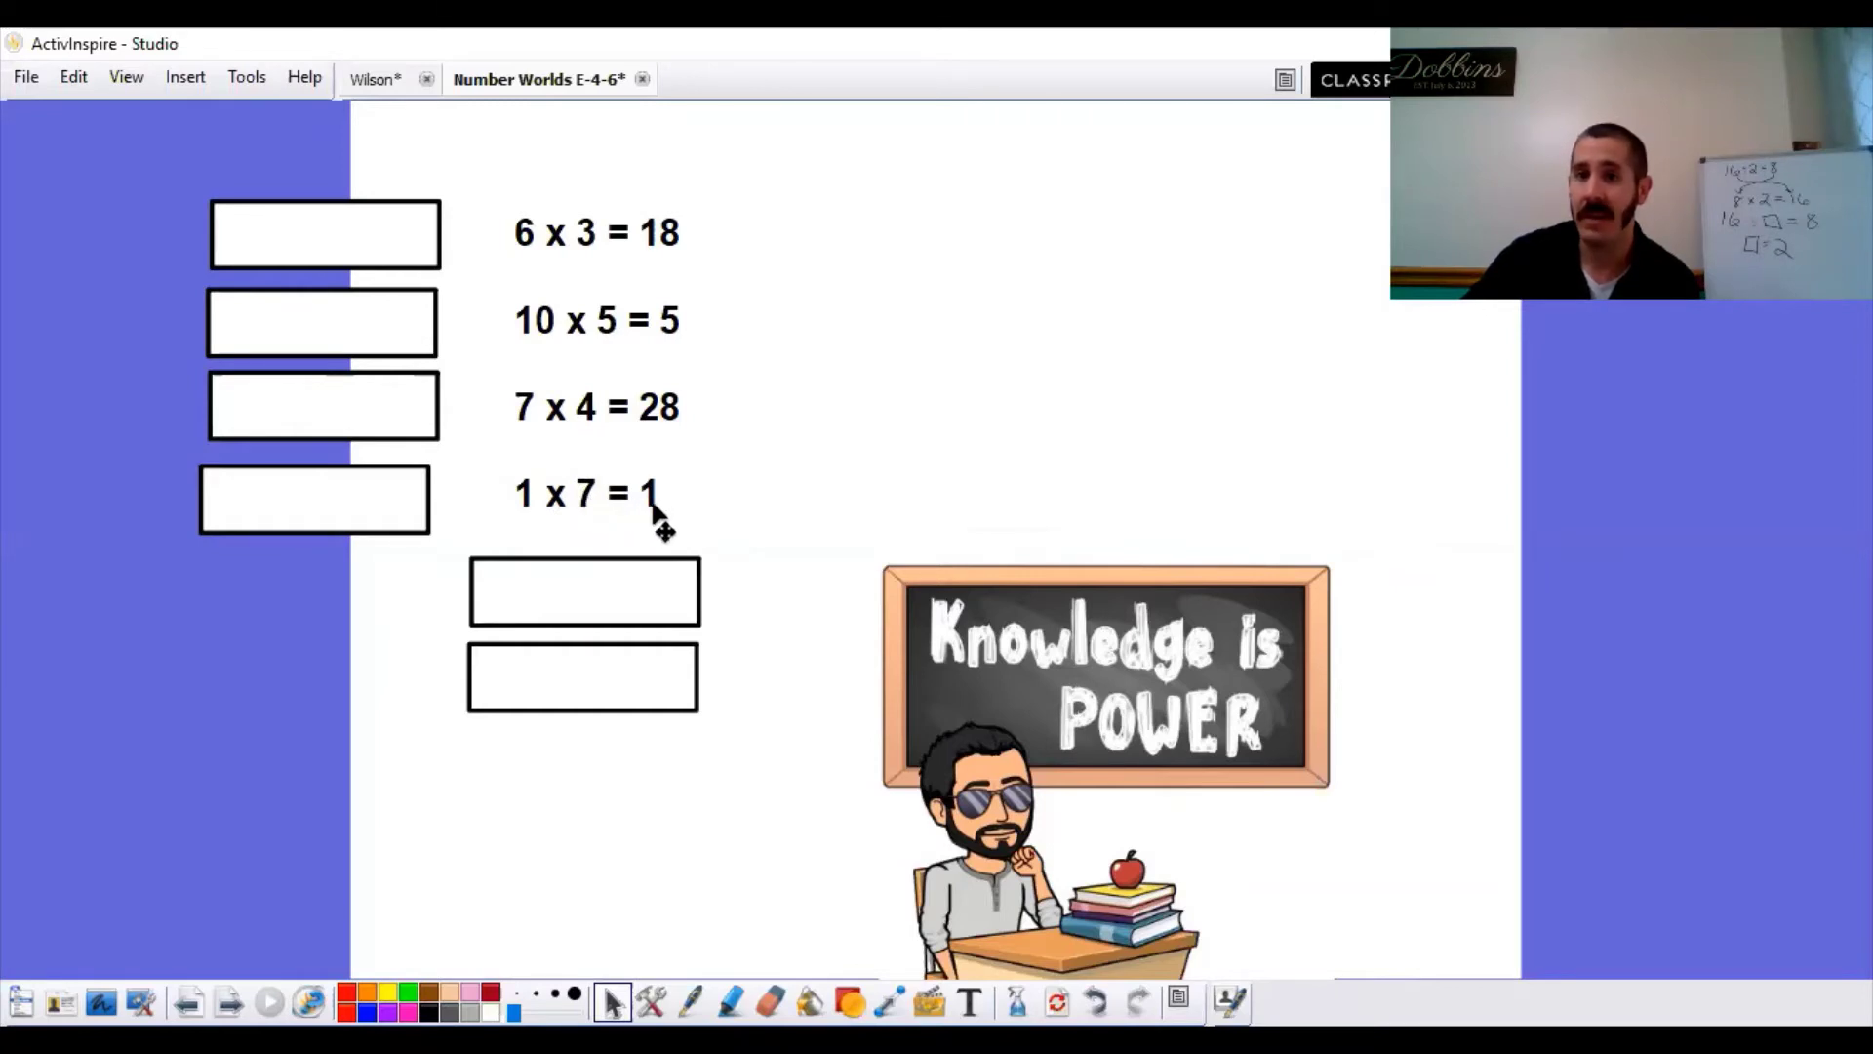
- Move the last two boxes to the margin, exposing 8 x 0 = 8 and 3 x 4 = 12
{"action": "left_click_drag", "start_coordinate": [593, 576], "coordinate": [327, 576]}
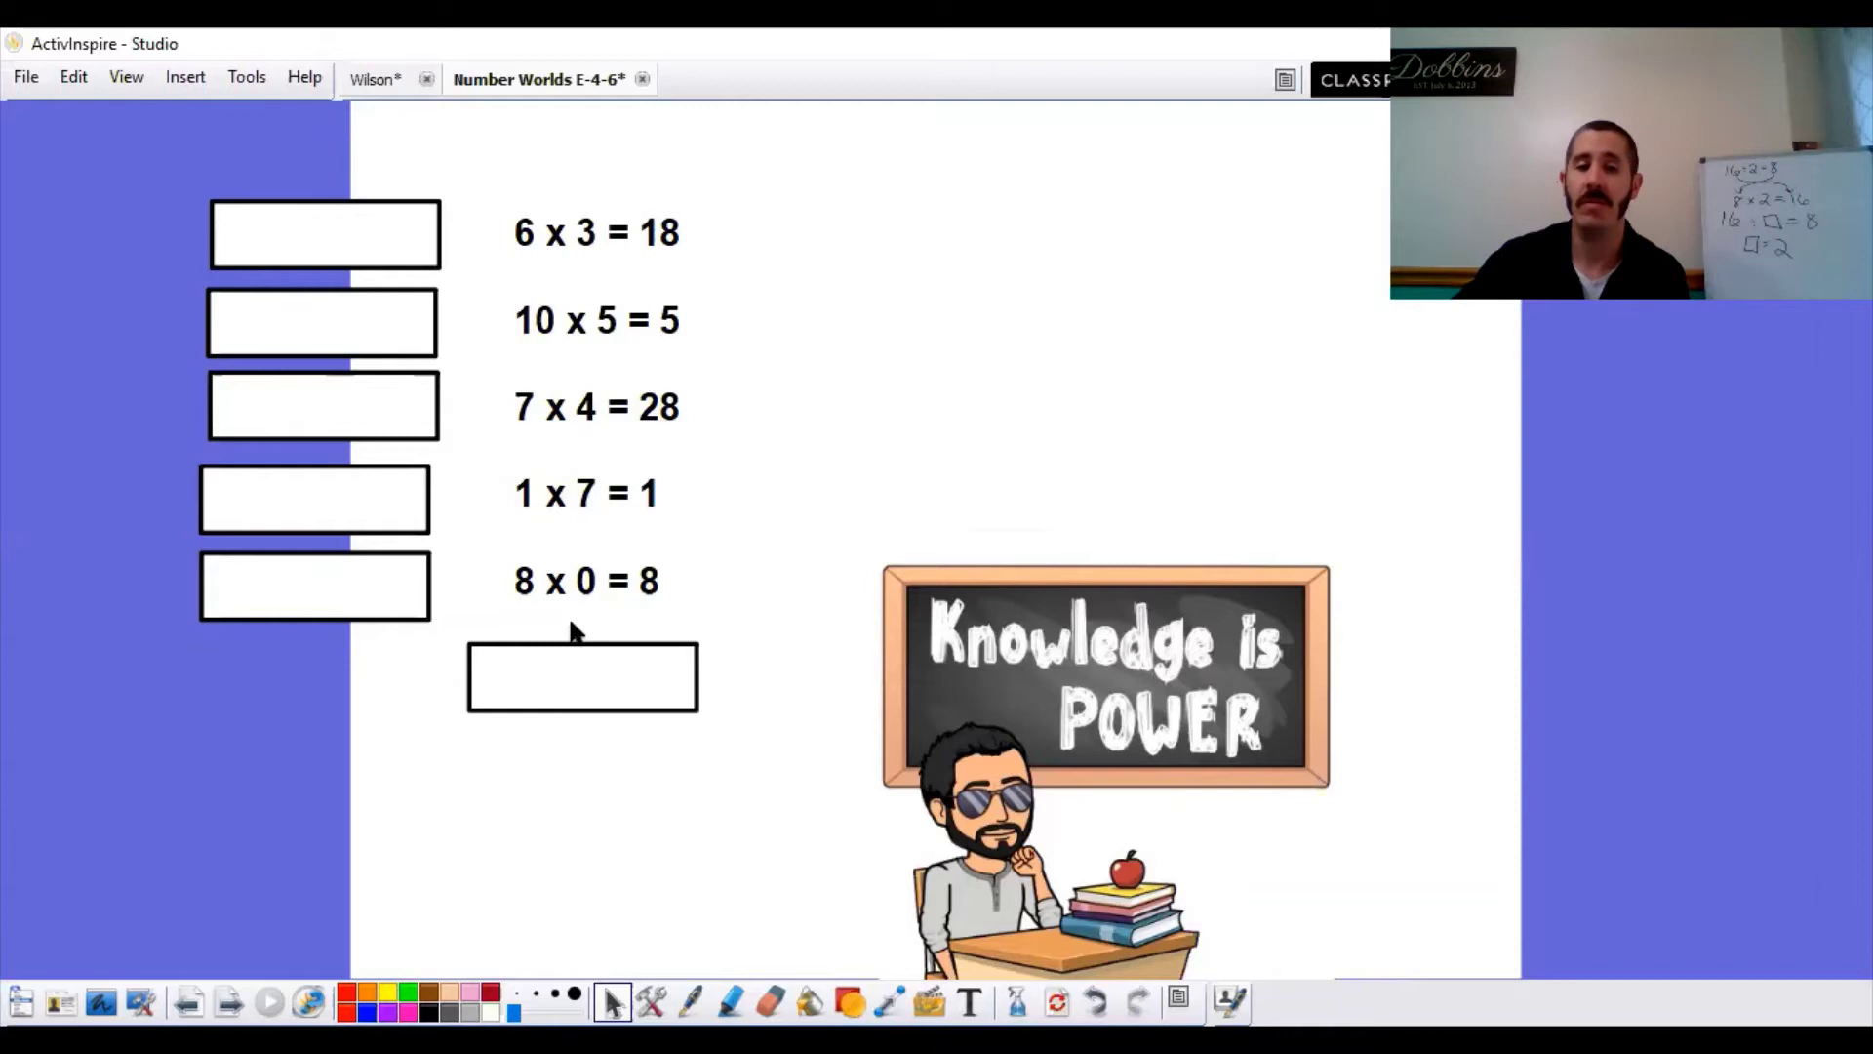
{"action": "left_click_drag", "start_coordinate": [596, 669], "coordinate": [329, 664]}
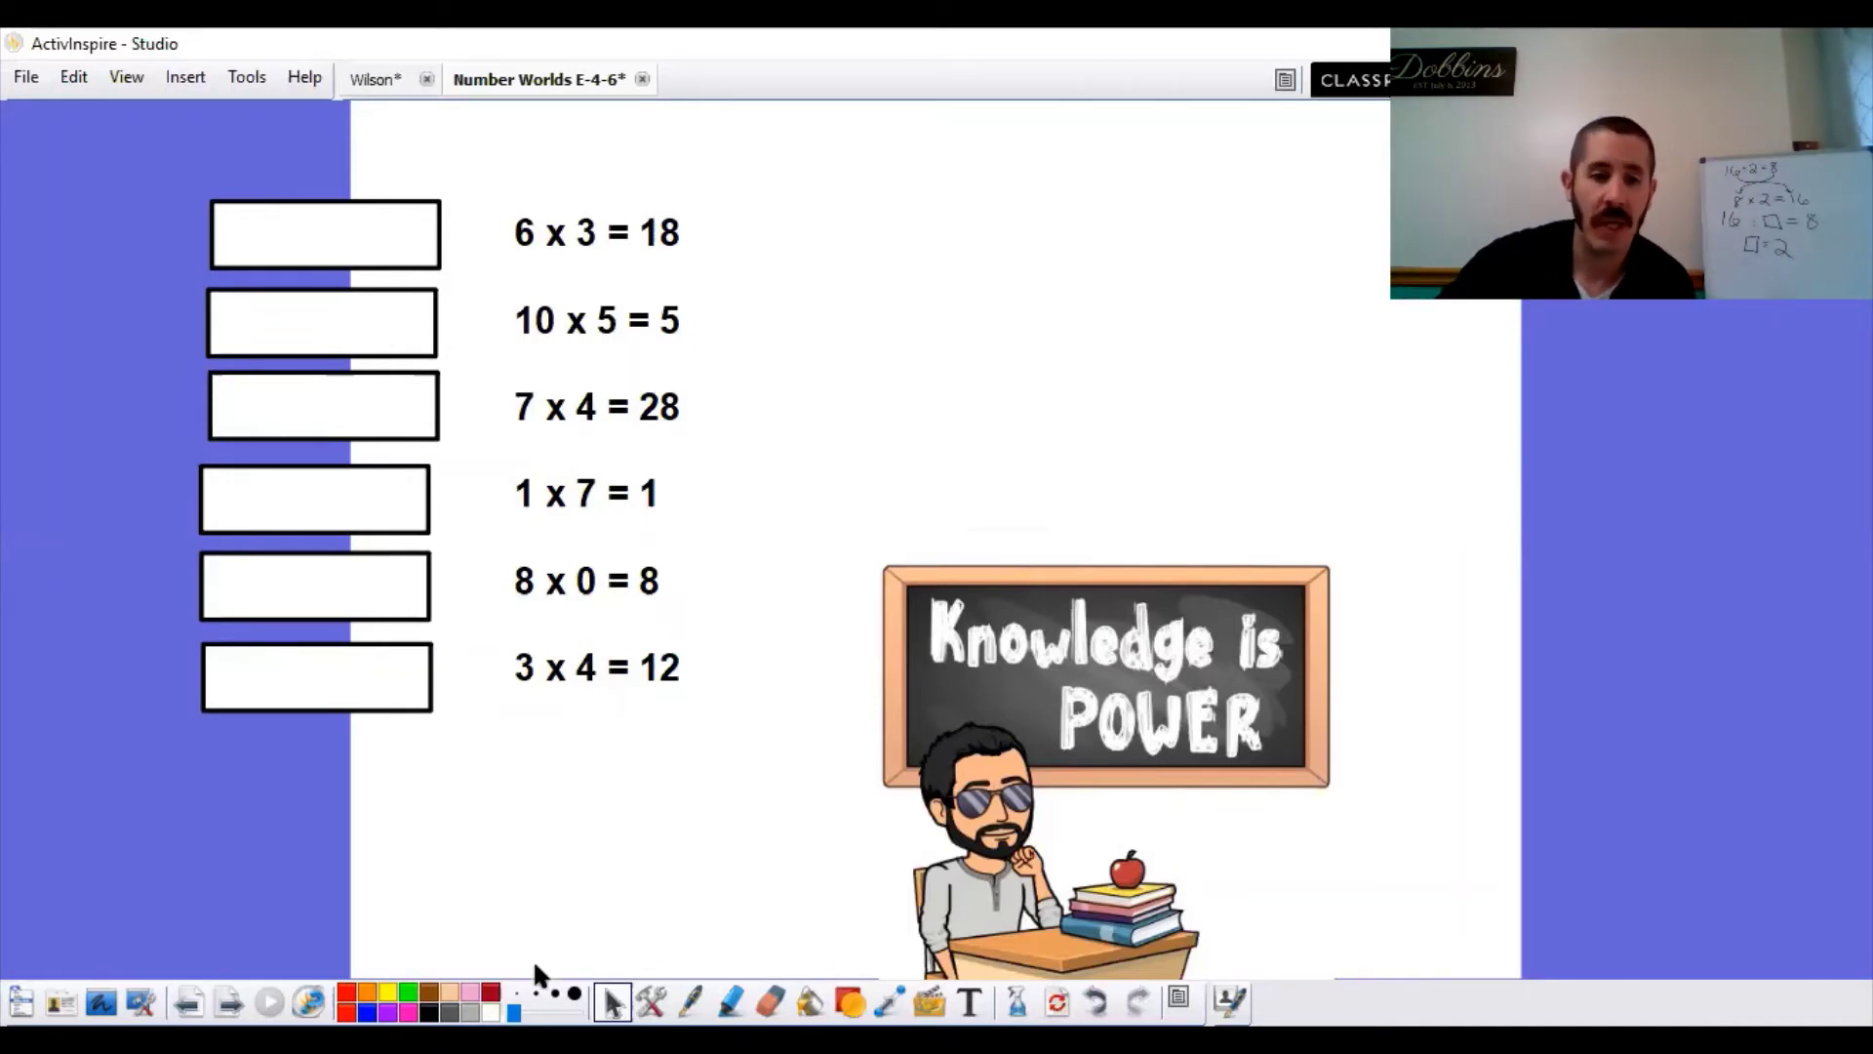
- Advance to the Memory Cards page showing the 1 × 1 to 10 × 10 fact grid
{"action": "left_click", "coordinate": [231, 1003]}
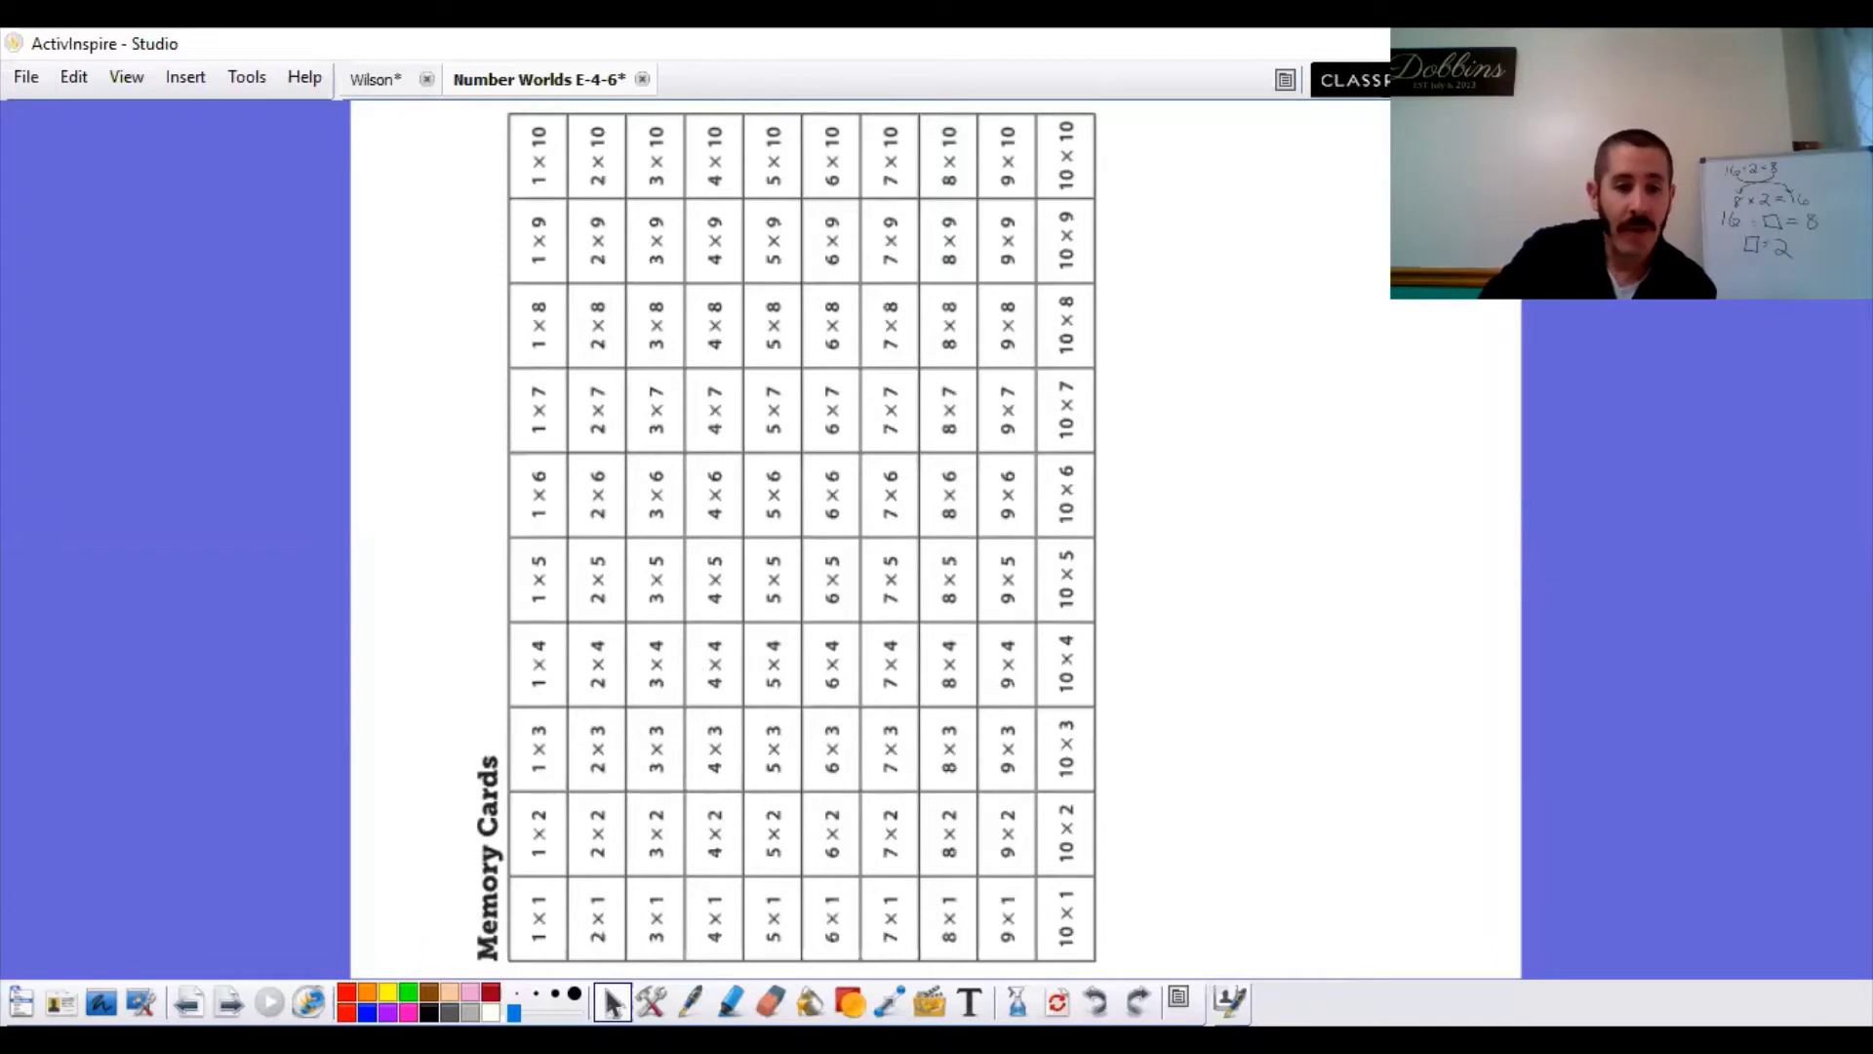
- Advance to the Week 6 Lesson 3 'Solving Word Problems' page
{"action": "left_click", "coordinate": [230, 1002]}
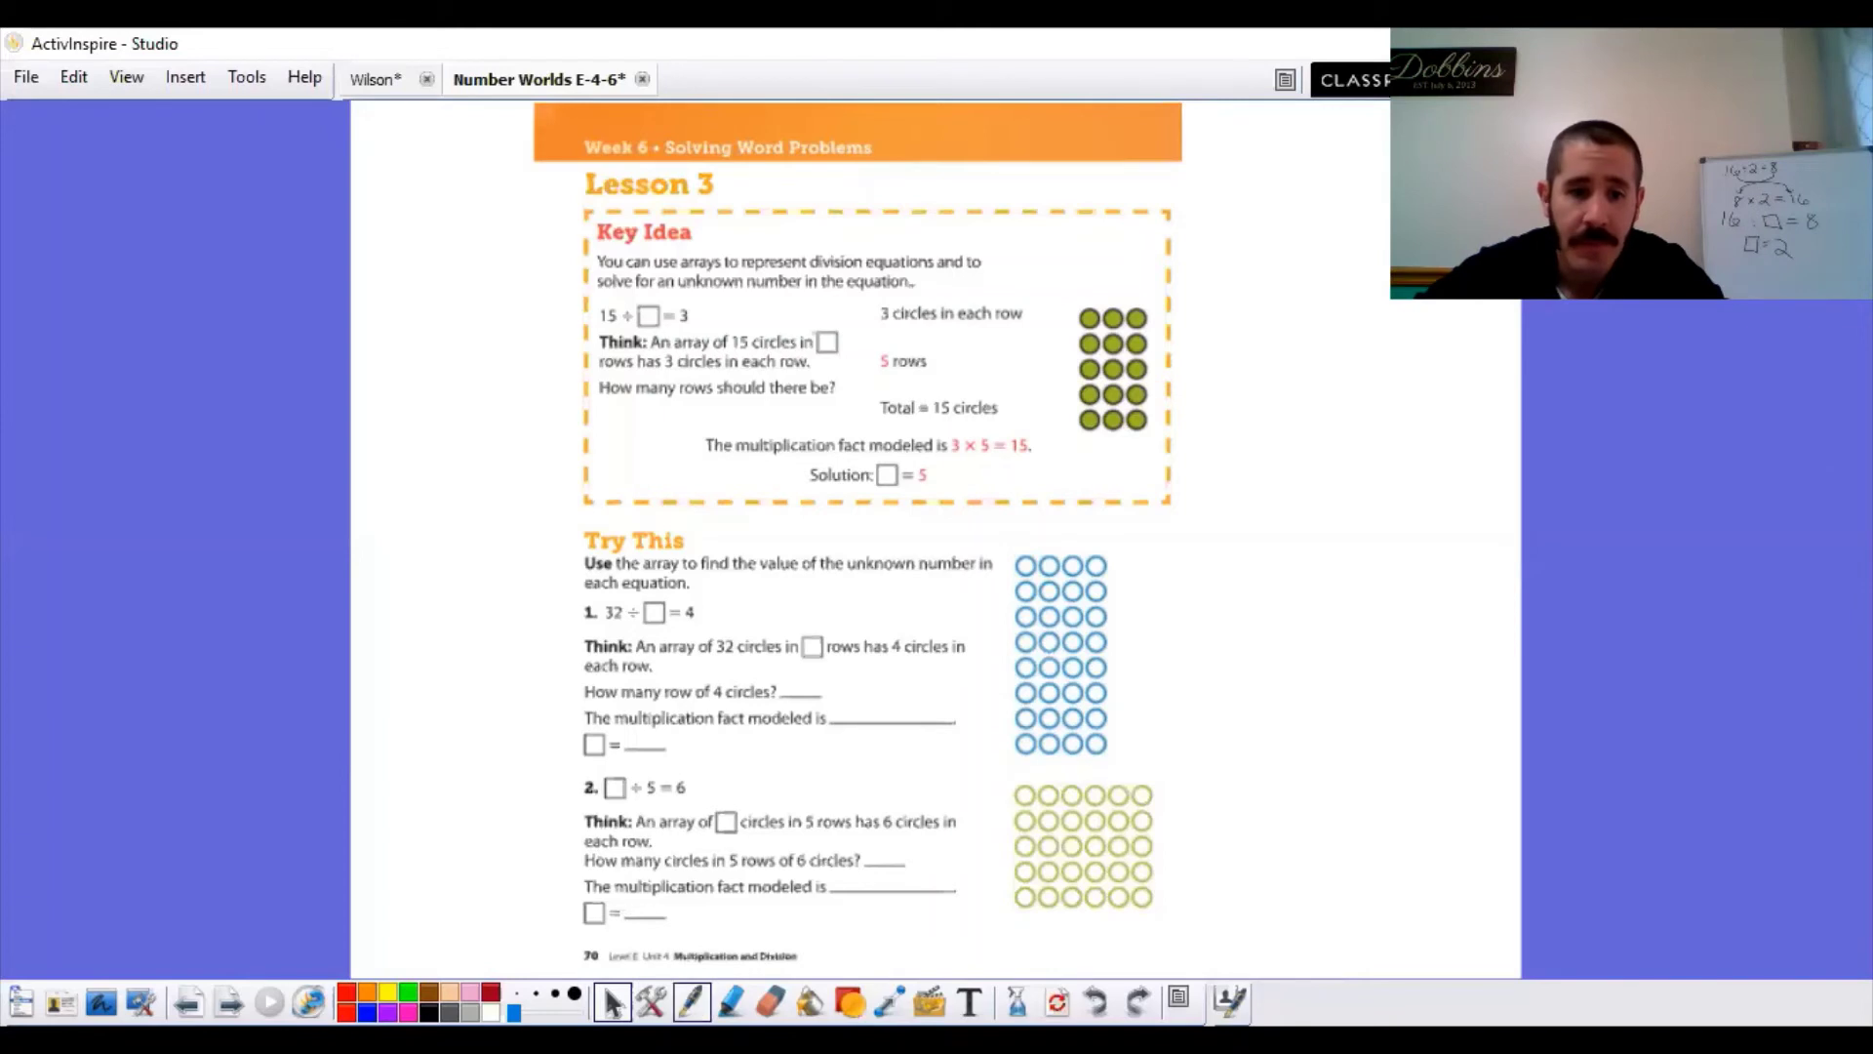
- Handwrite 5×3=15 in red ink beside the Key Idea's green circle array
{"action": "left_click", "coordinate": [690, 1001]}
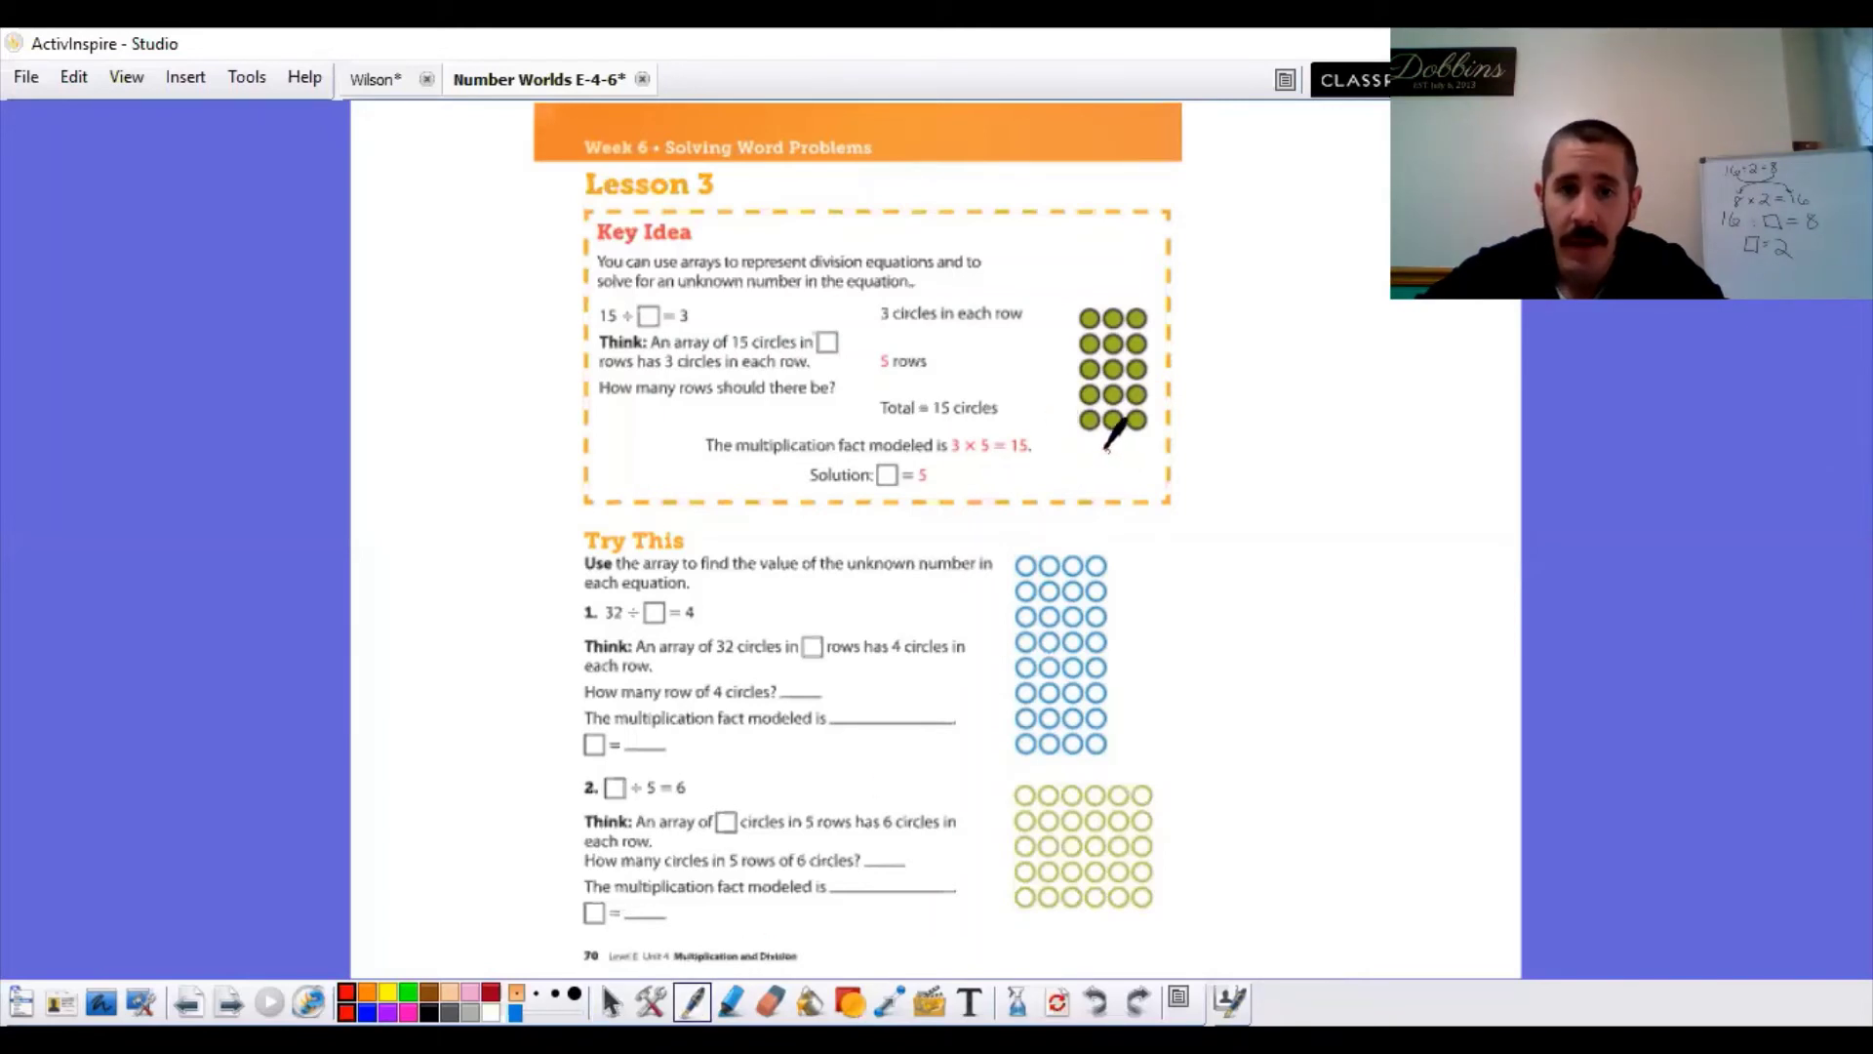
{"action": "mouse_move", "coordinate": [1105, 448]}
{"action": "left_mouse_down"}
{"action": "mouse_move", "coordinate": [1113, 464]}
{"action": "mouse_move", "coordinate": [1127, 422]}
{"action": "mouse_move", "coordinate": [1135, 468]}
{"action": "mouse_move", "coordinate": [1166, 457]}
{"action": "mouse_move", "coordinate": [1153, 475]}
{"action": "mouse_move", "coordinate": [1239, 427]}
{"action": "mouse_move", "coordinate": [1239, 466]}
{"action": "left_mouse_up"}
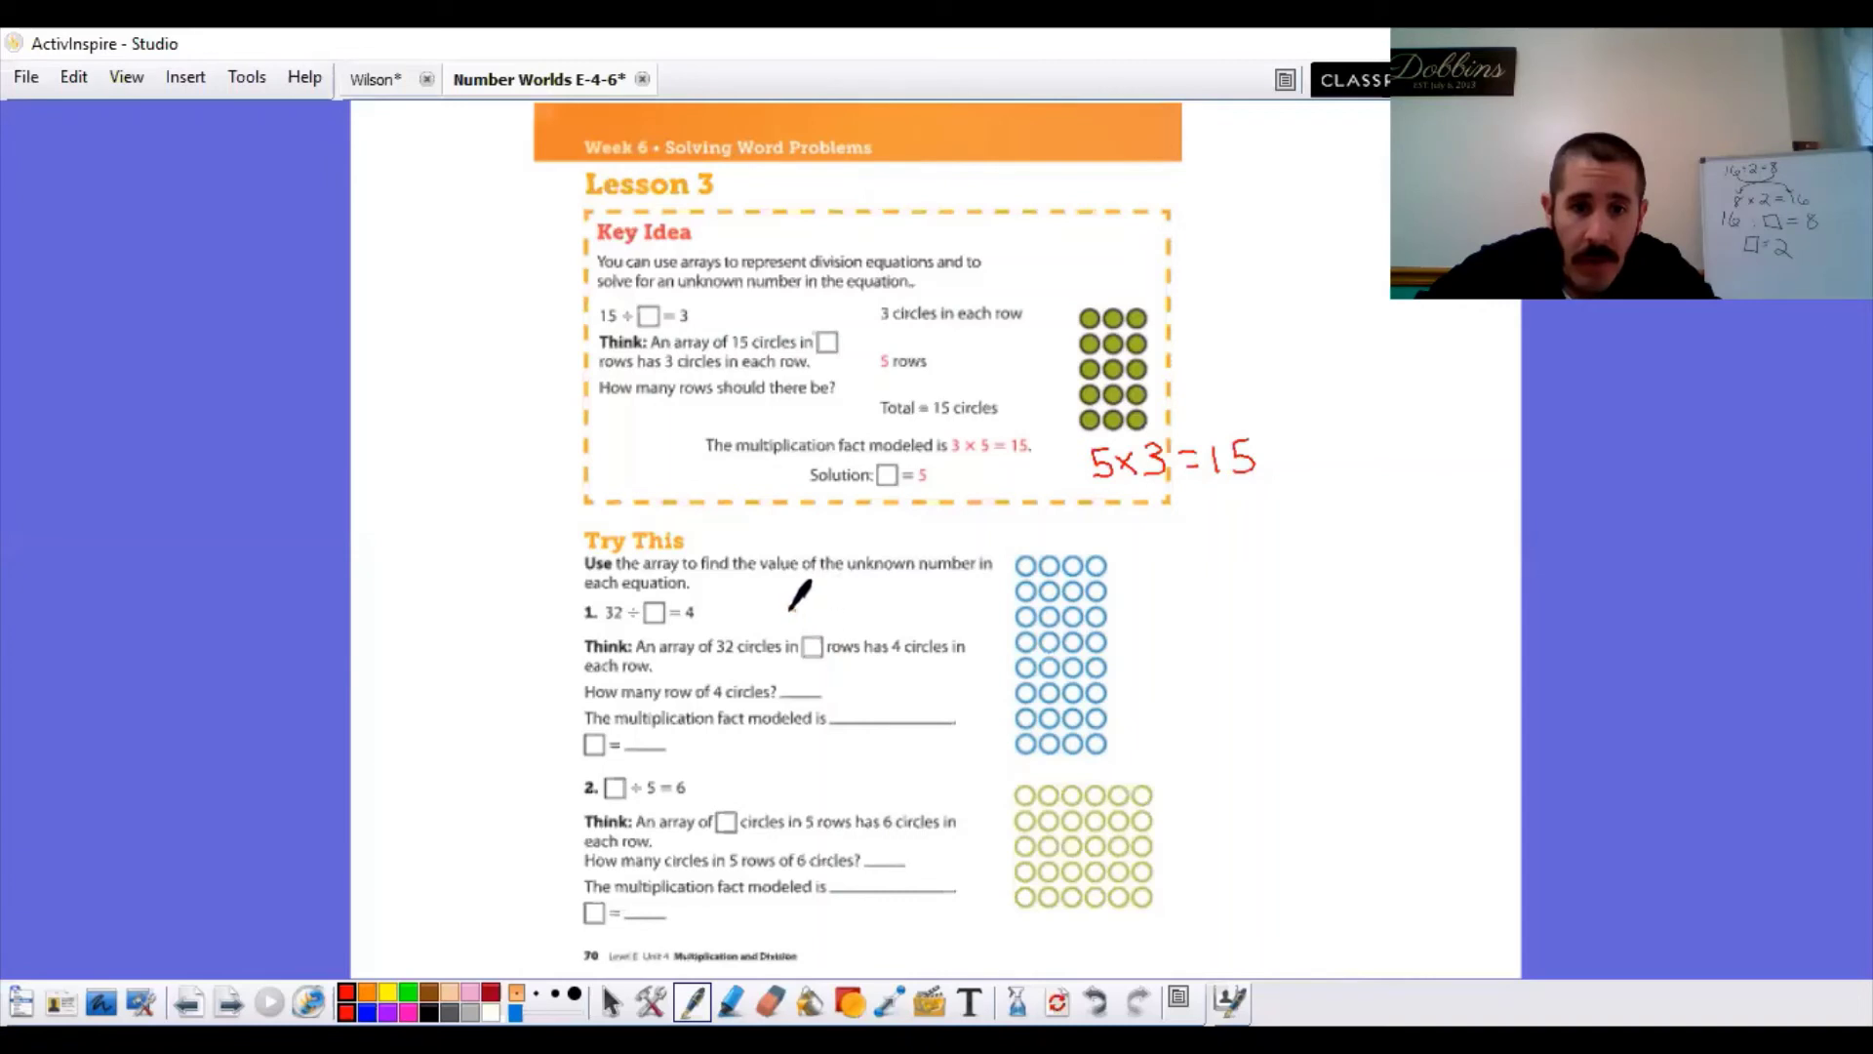
- Solve problem 1 in red: fill □×4=32 with 8, mark 8 rows, answer 8
{"action": "mouse_move", "coordinate": [790, 608]}
{"action": "left_mouse_down"}
{"action": "mouse_move", "coordinate": [780, 595]}
{"action": "mouse_move", "coordinate": [851, 607]}
{"action": "mouse_move", "coordinate": [890, 588]}
{"action": "mouse_move", "coordinate": [899, 611]}
{"action": "mouse_move", "coordinate": [944, 609]}
{"action": "left_mouse_up"}
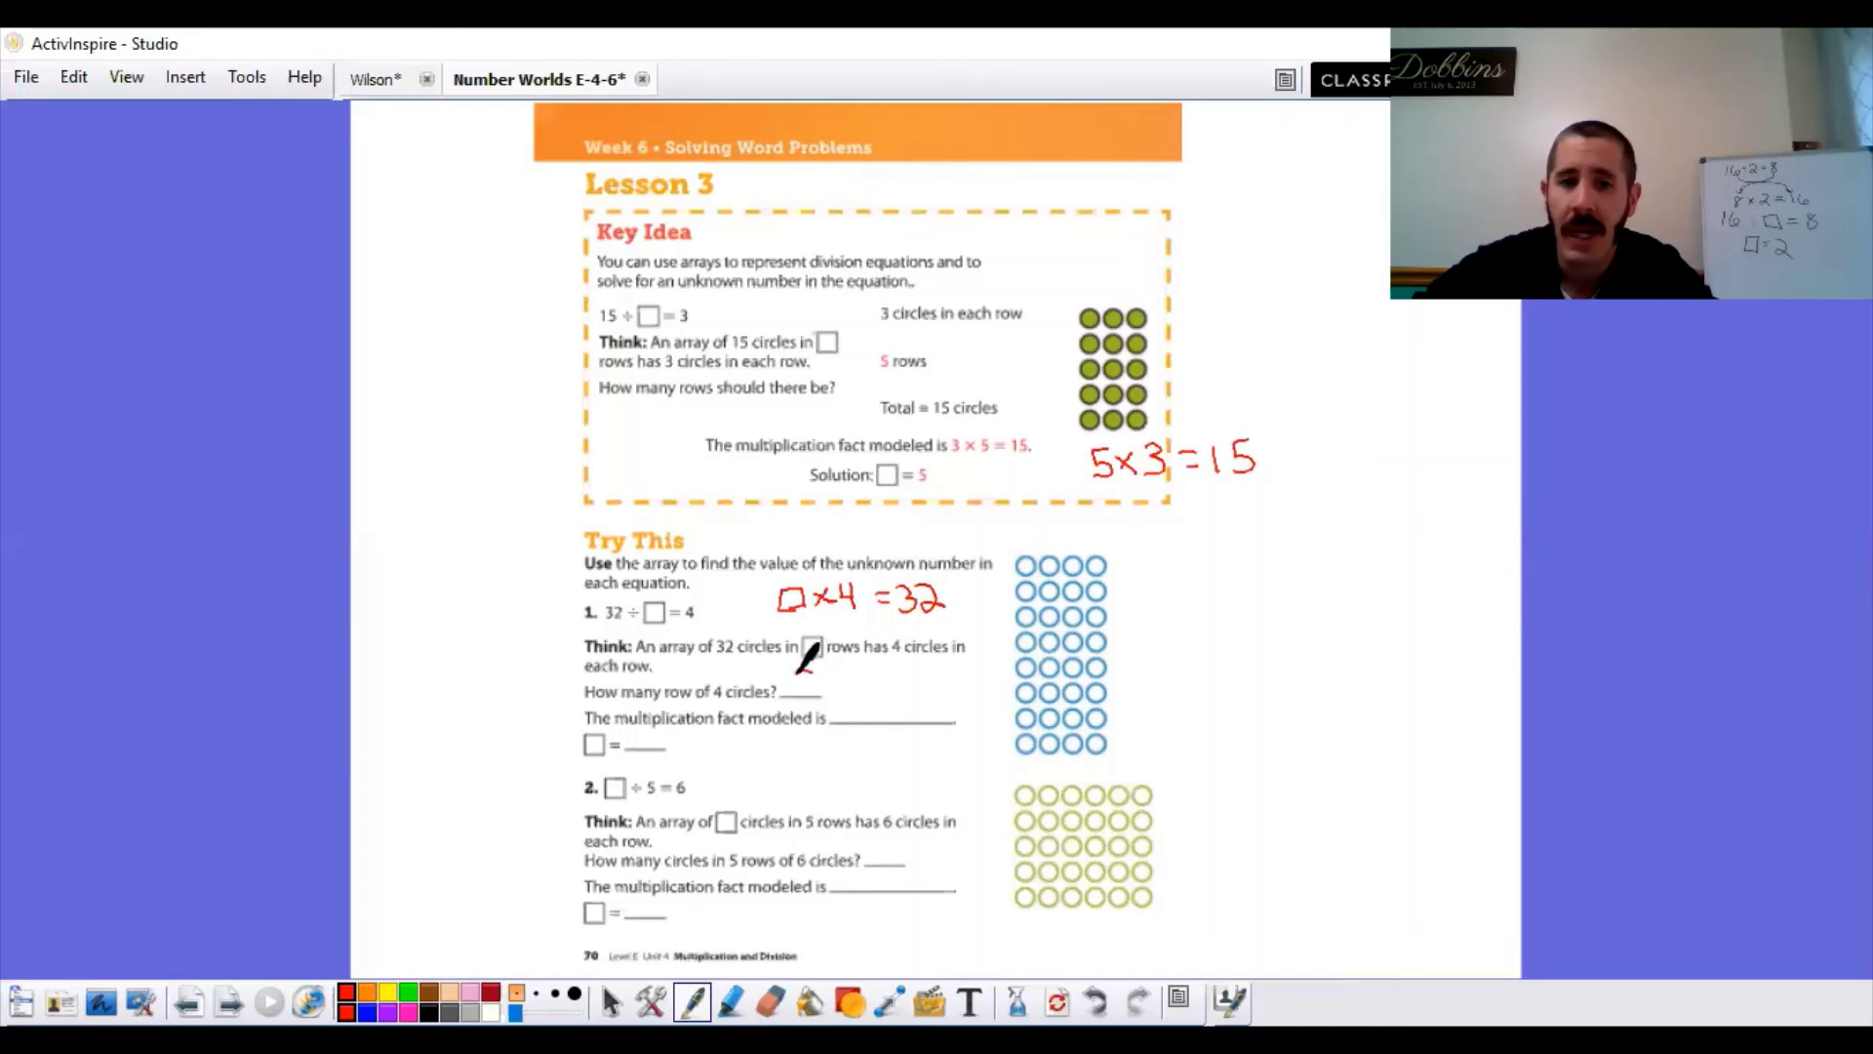
{"action": "left_click_drag", "start_coordinate": [799, 672], "coordinate": [807, 684]}
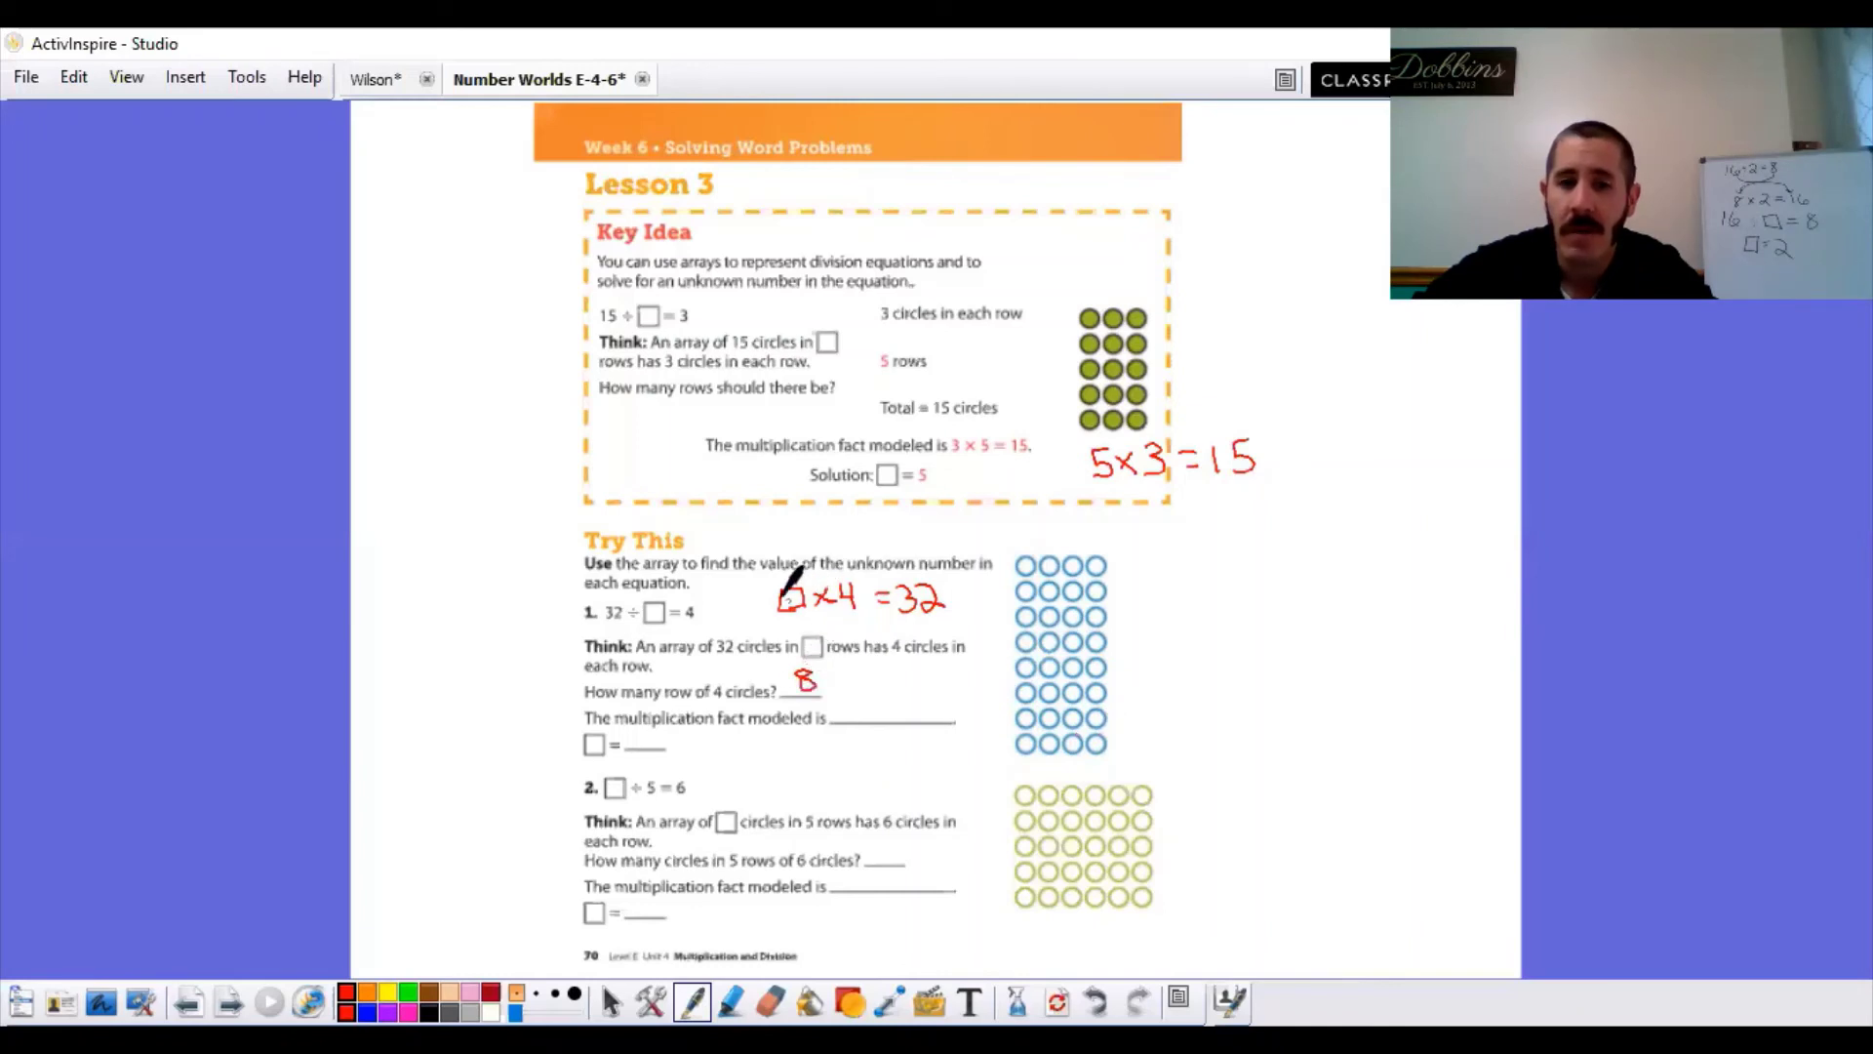
{"action": "left_click_drag", "start_coordinate": [787, 591], "coordinate": [810, 584]}
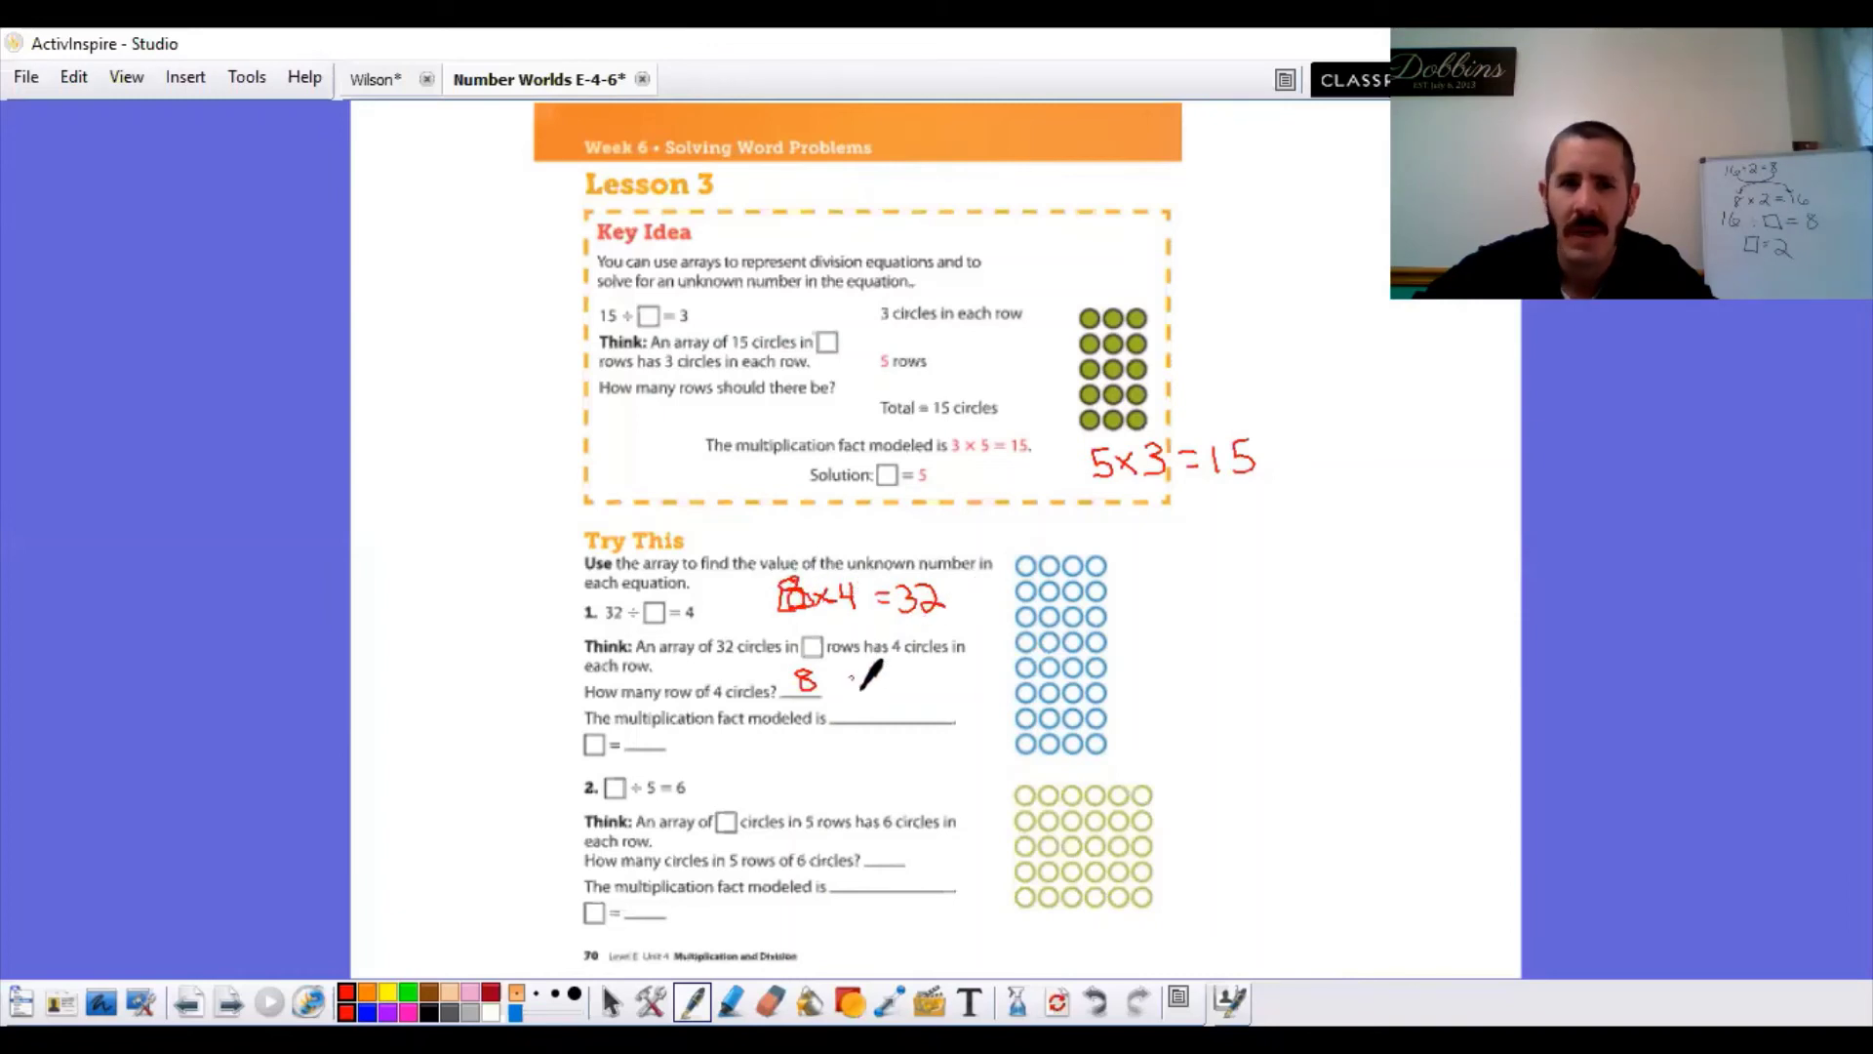
{"action": "mouse_move", "coordinate": [845, 687]}
{"action": "left_mouse_down"}
{"action": "mouse_move", "coordinate": [851, 705]}
{"action": "mouse_move", "coordinate": [859, 687]}
{"action": "mouse_move", "coordinate": [884, 704]}
{"action": "mouse_move", "coordinate": [904, 687]}
{"action": "mouse_move", "coordinate": [981, 698]}
{"action": "left_mouse_up"}
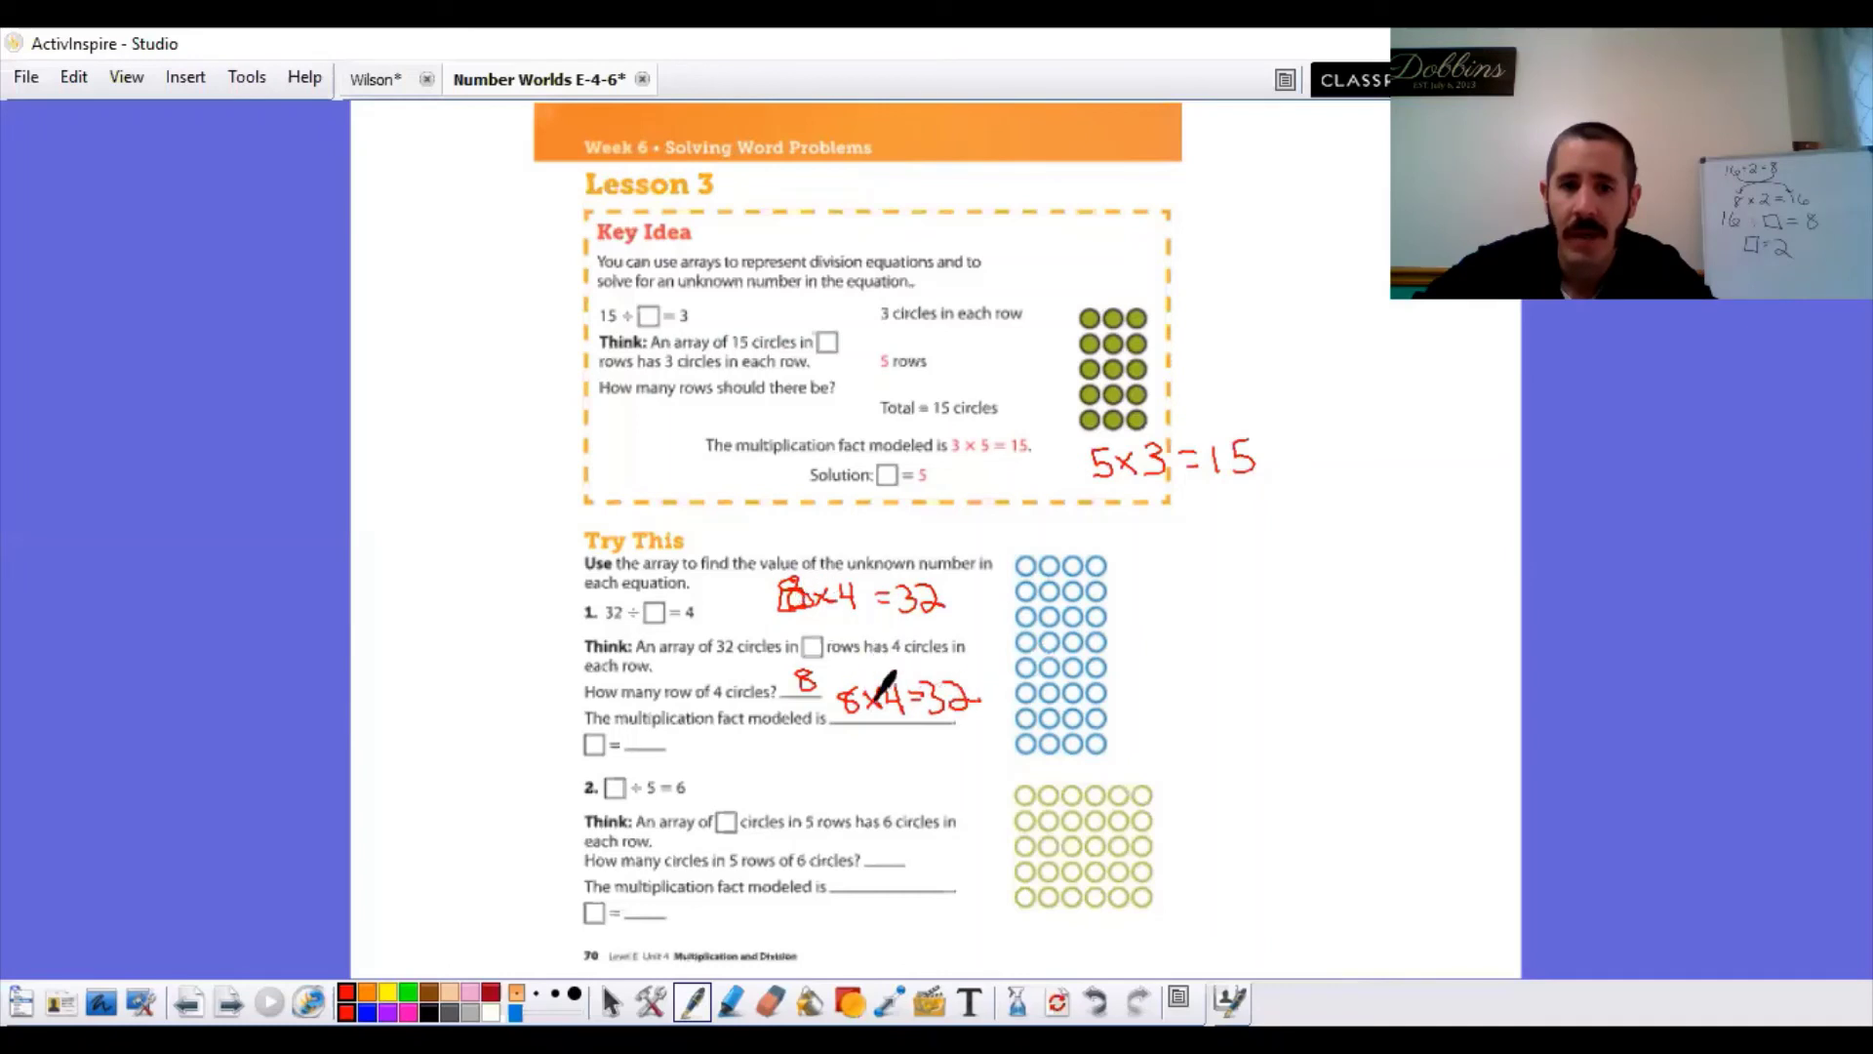
{"action": "left_click_drag", "start_coordinate": [653, 730], "coordinate": [667, 737]}
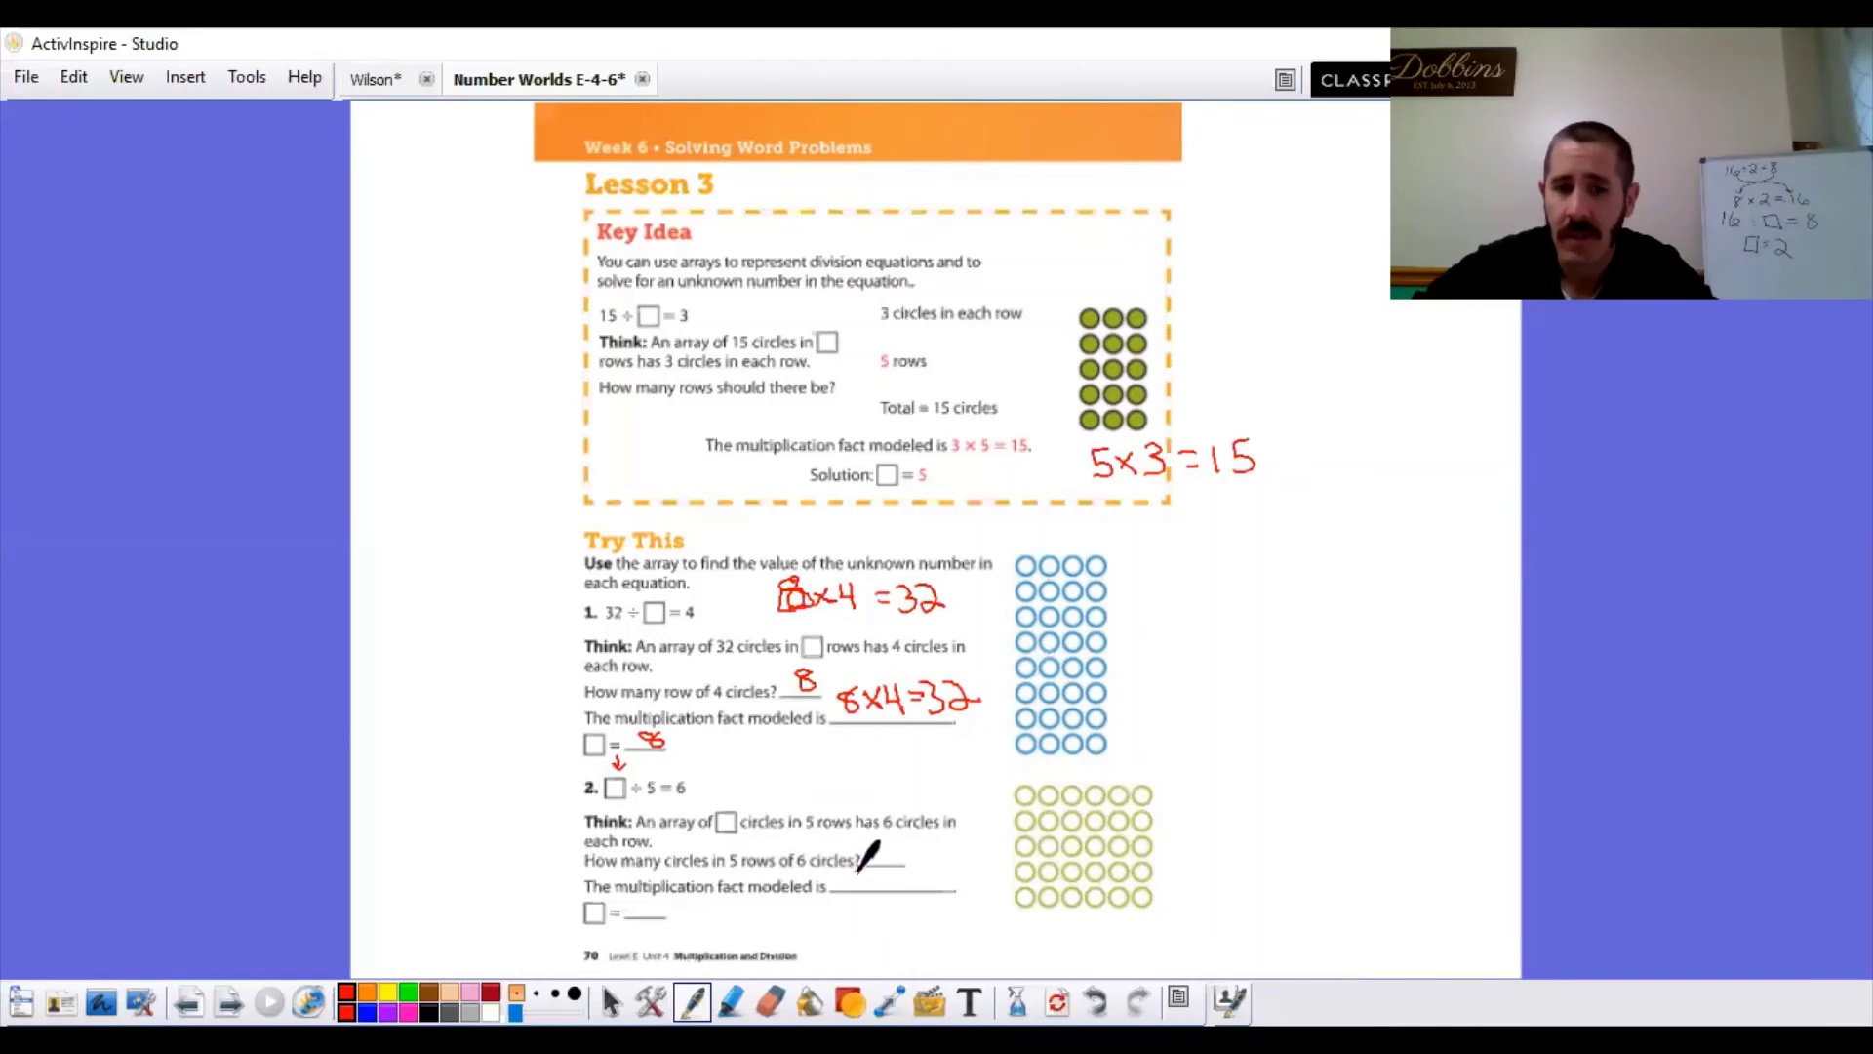
- Annotate problem 2 in red with 5×6=30, 30 circles, and the answer 30
{"action": "mouse_move", "coordinate": [860, 864]}
{"action": "left_mouse_down"}
{"action": "mouse_move", "coordinate": [853, 881]}
{"action": "mouse_move", "coordinate": [943, 883]}
{"action": "left_mouse_up"}
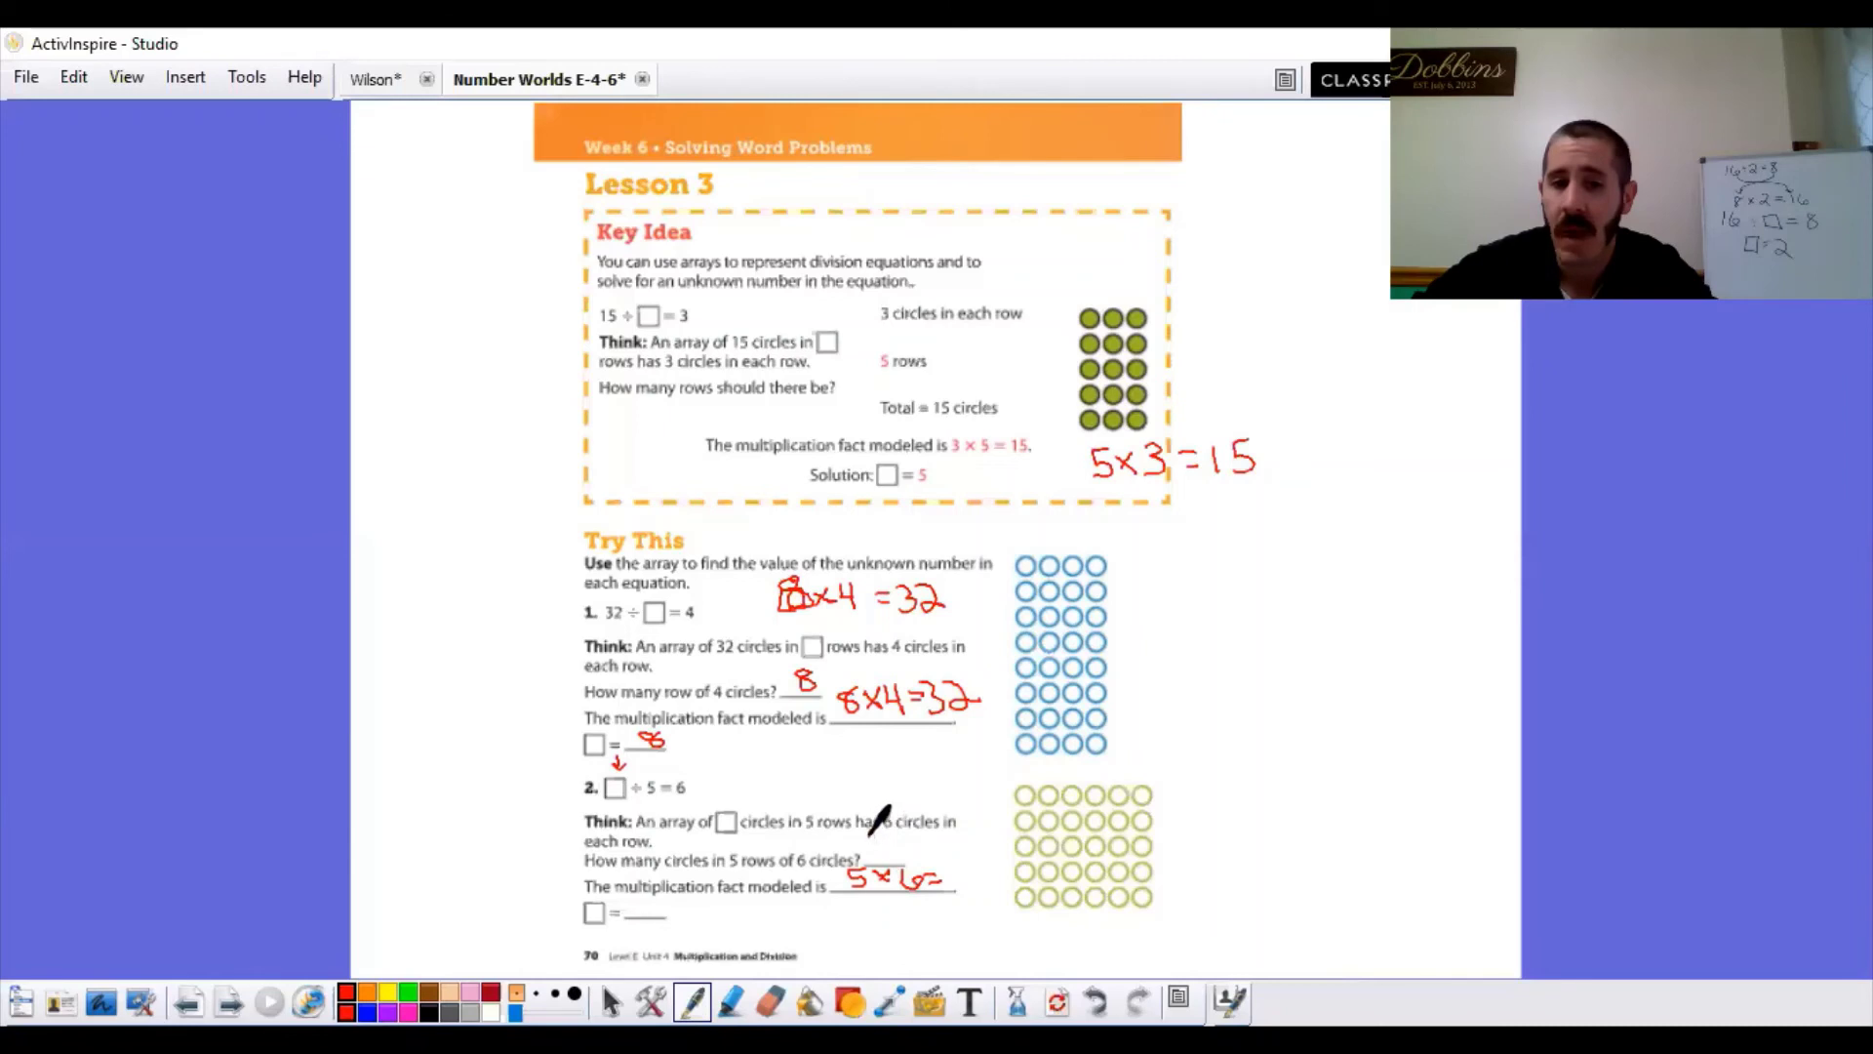
{"action": "mouse_move", "coordinate": [875, 835]}
{"action": "left_mouse_down"}
{"action": "mouse_move", "coordinate": [877, 863]}
{"action": "mouse_move", "coordinate": [909, 832]}
{"action": "mouse_move", "coordinate": [957, 880]}
{"action": "mouse_move", "coordinate": [973, 860]}
{"action": "left_mouse_up"}
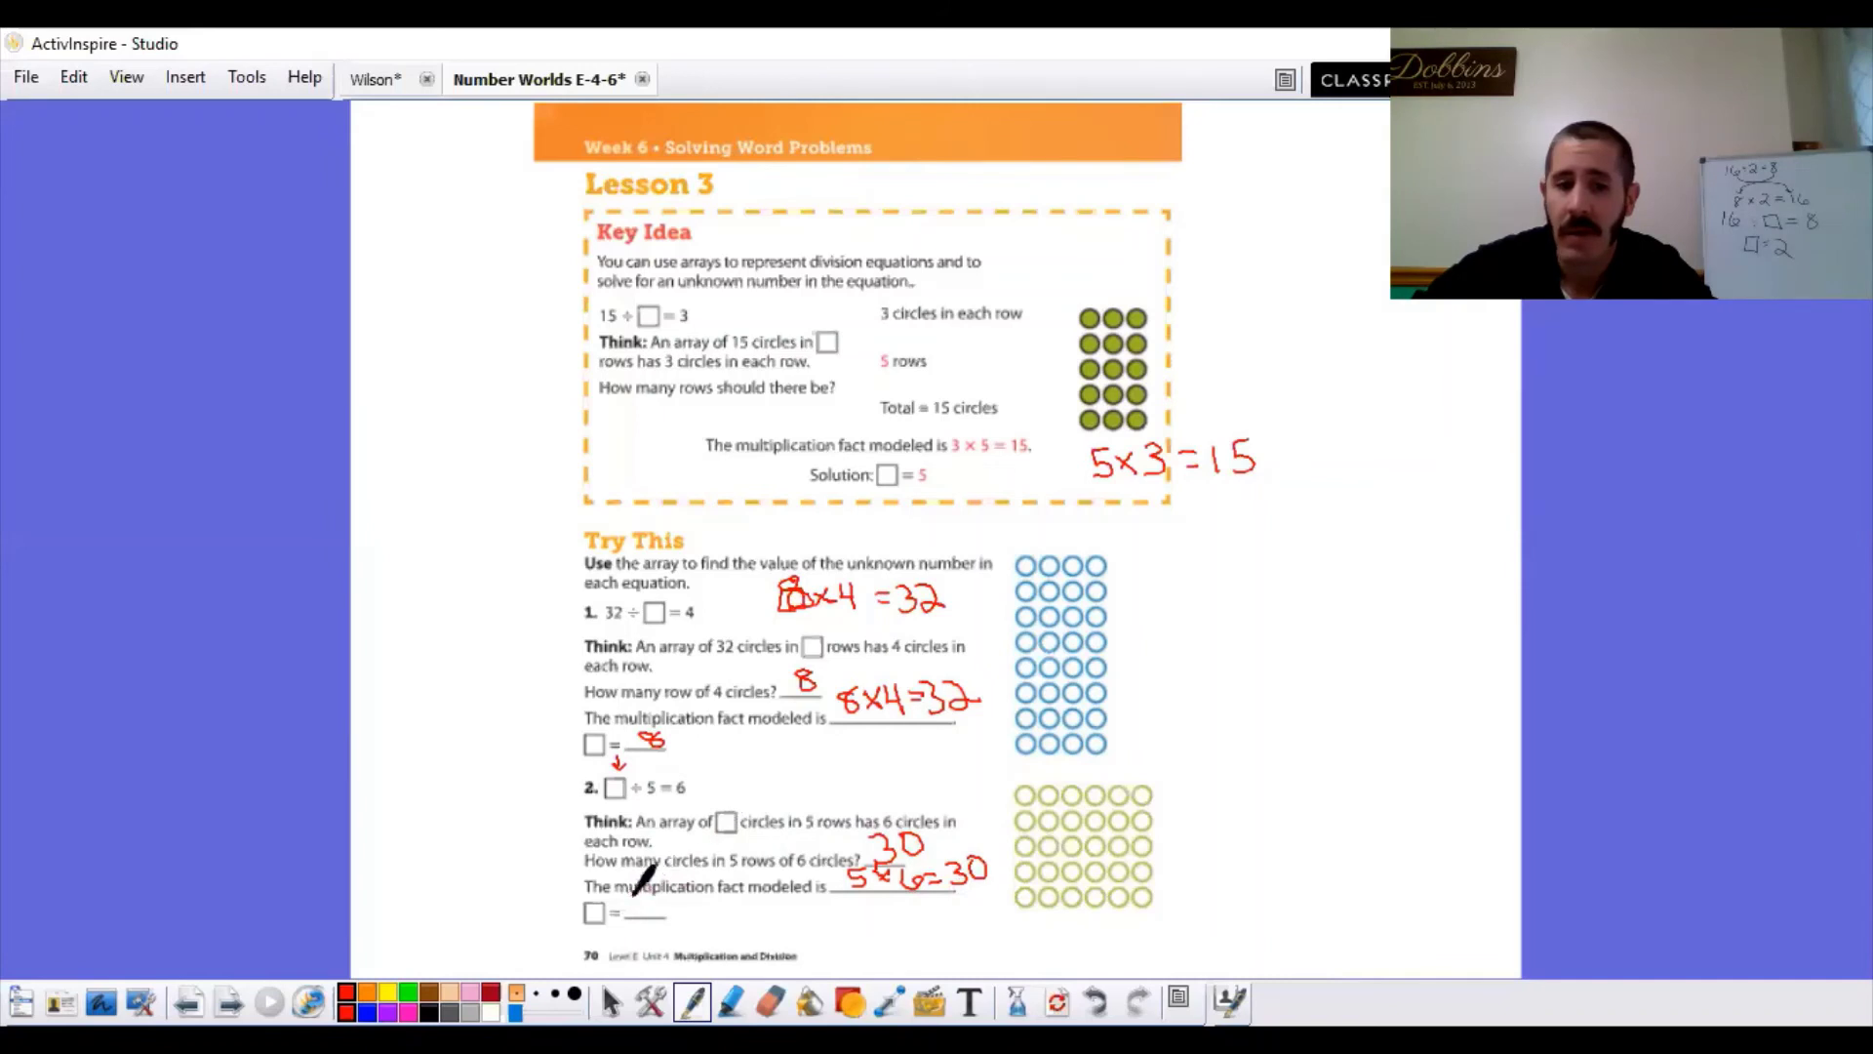
{"action": "left_click_drag", "start_coordinate": [631, 899], "coordinate": [669, 894]}
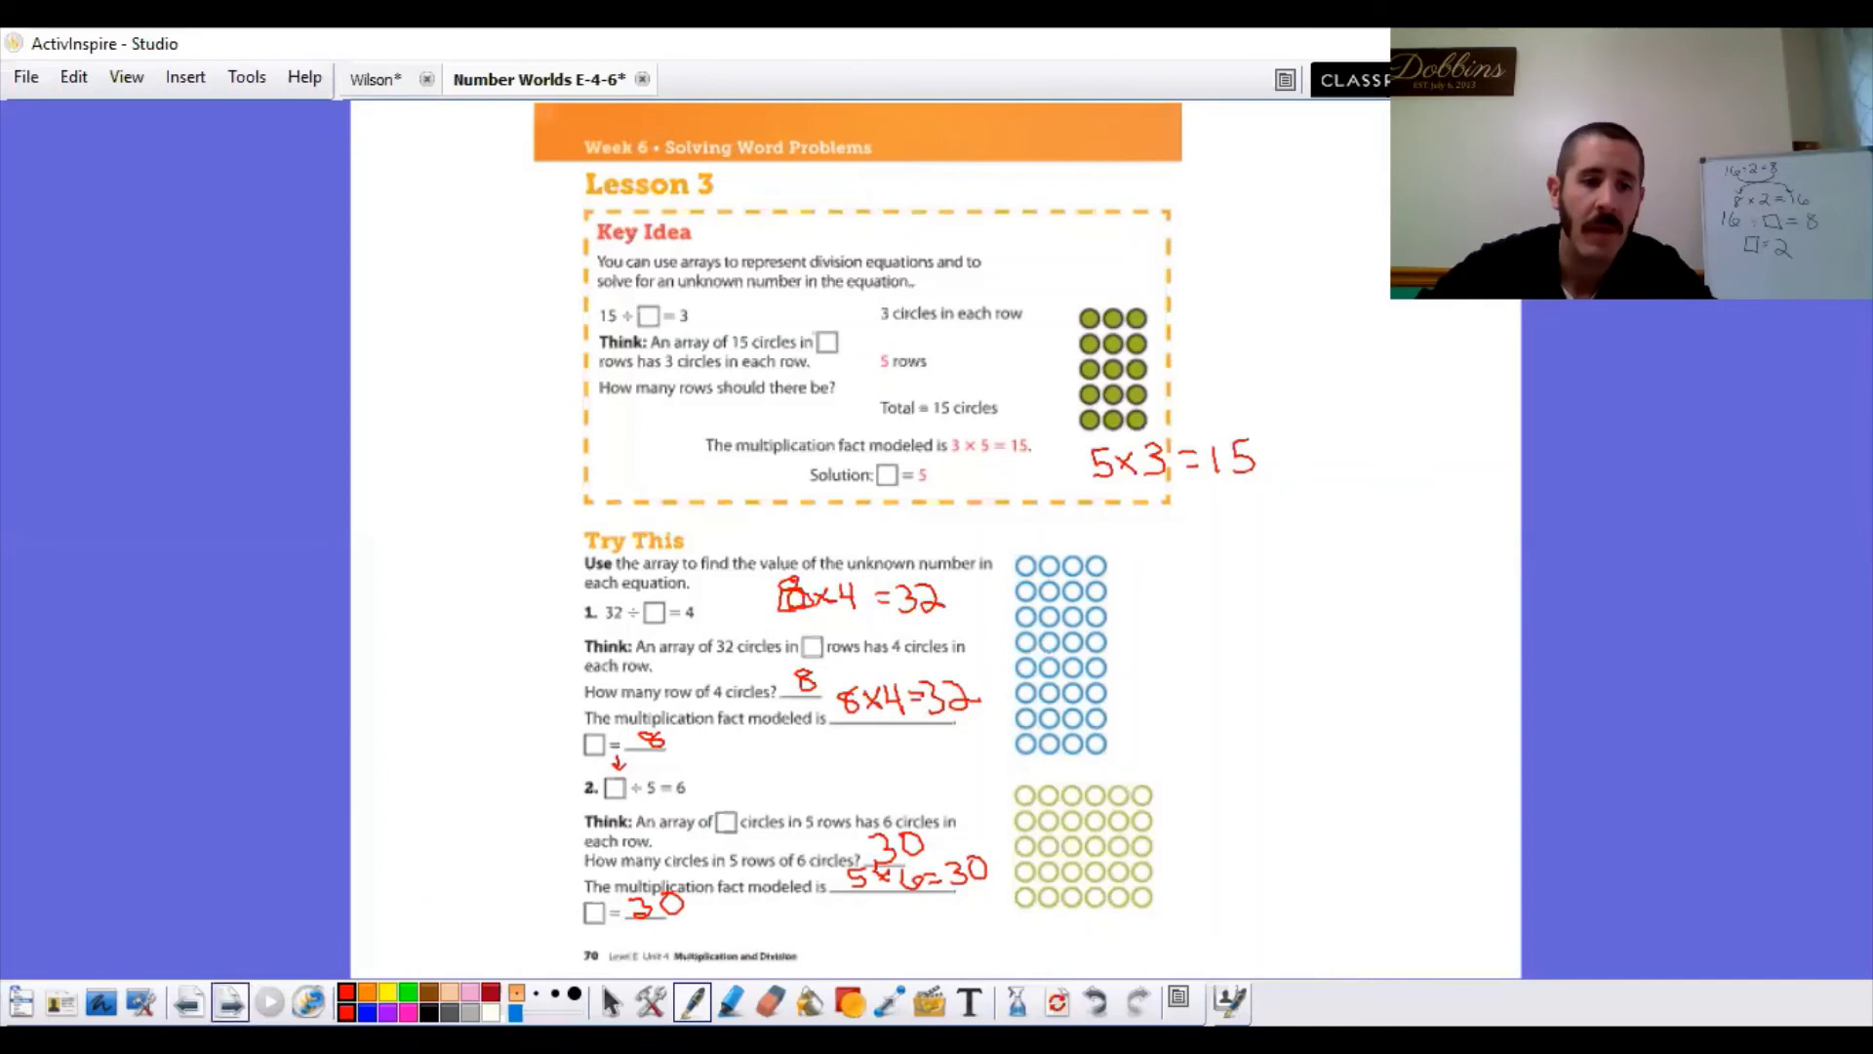
- Go to the Practice page and write □×3=18 with answer 6 for problem 3
{"action": "left_click", "coordinate": [230, 1002]}
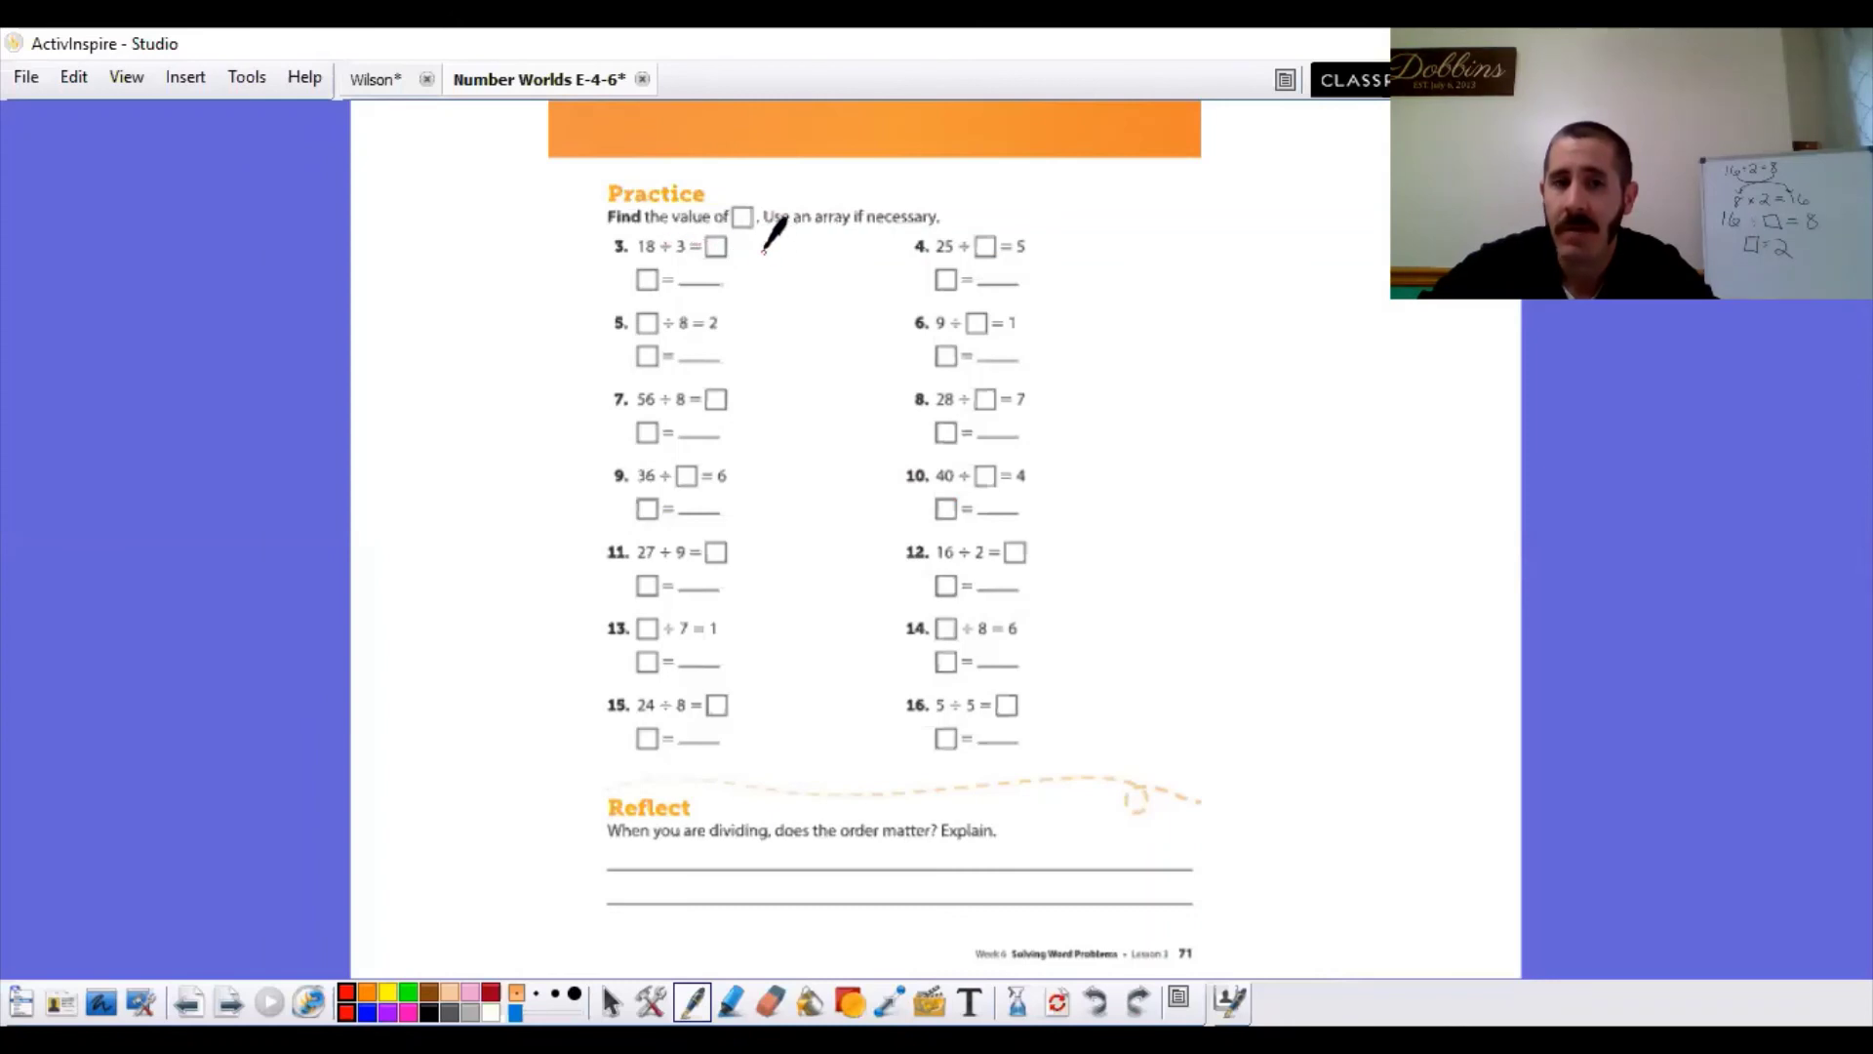
{"action": "left_click_drag", "start_coordinate": [760, 249], "coordinate": [841, 244]}
{"action": "left_click_drag", "start_coordinate": [829, 251], "coordinate": [847, 260]}
{"action": "left_click_drag", "start_coordinate": [864, 242], "coordinate": [862, 261]}
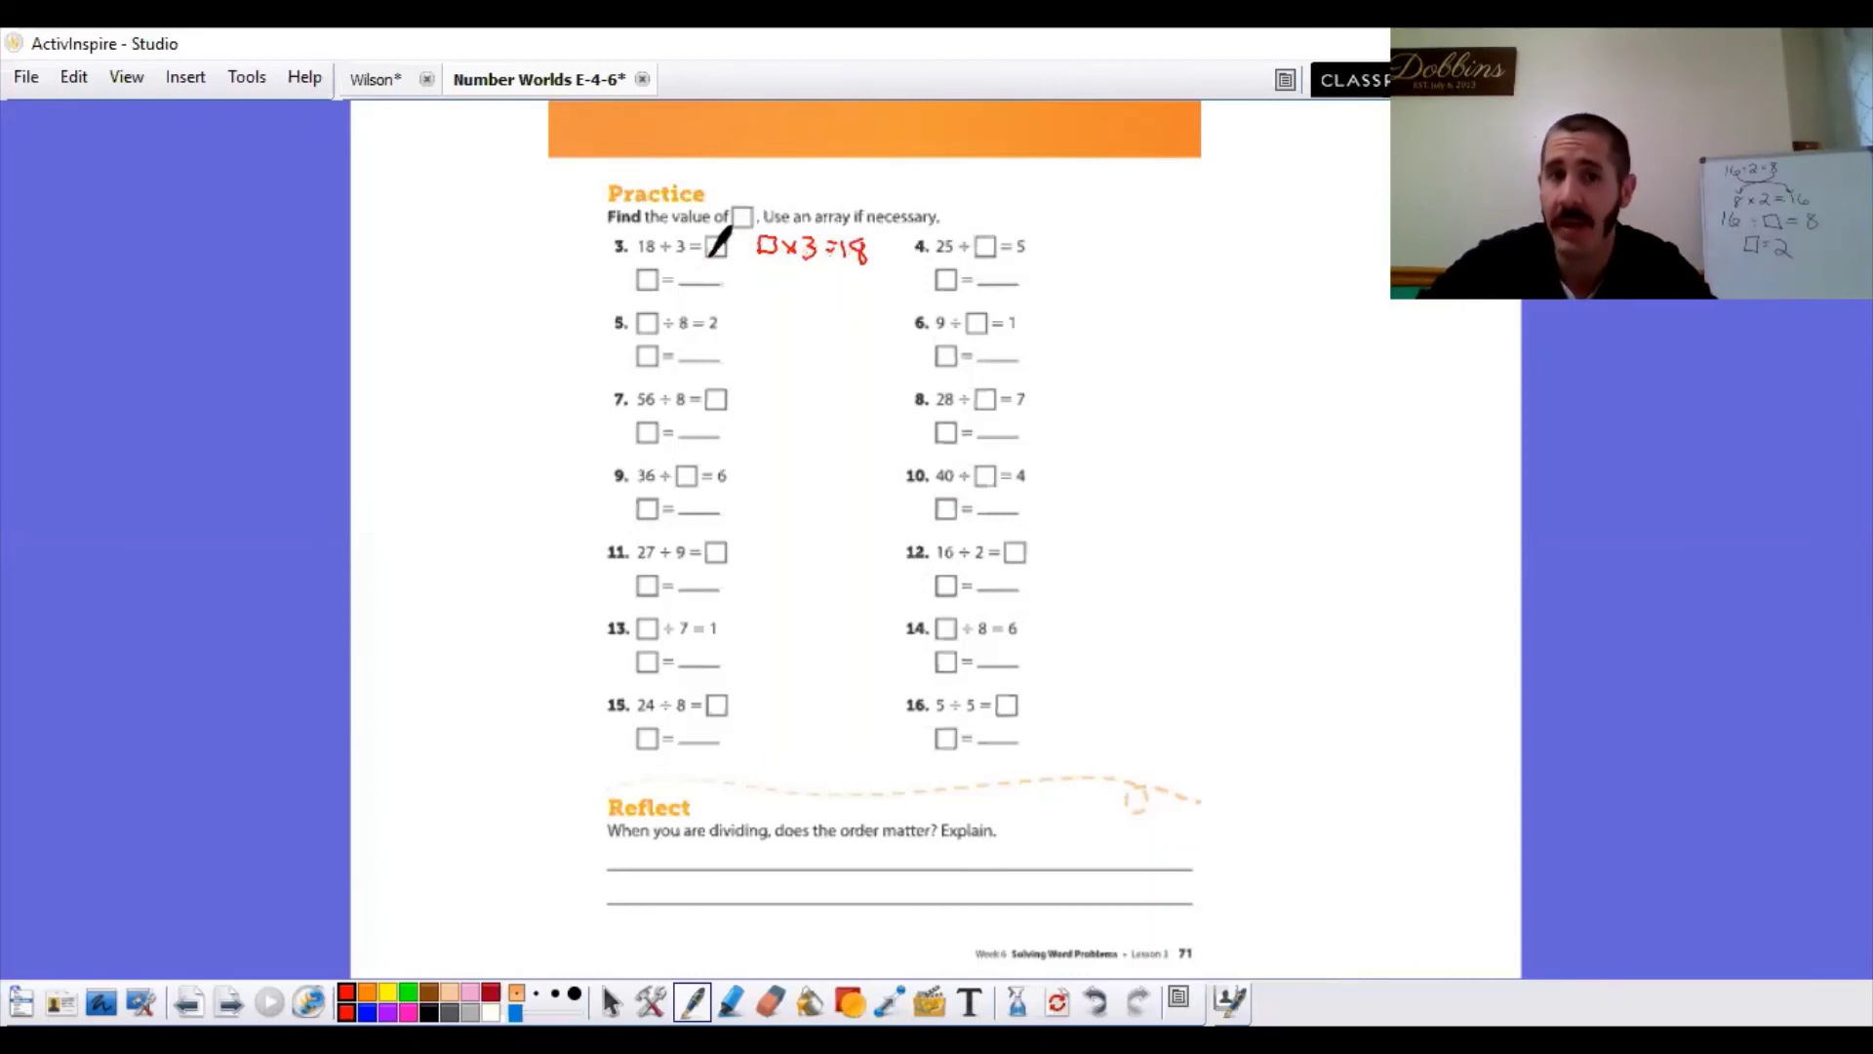
{"action": "left_click_drag", "start_coordinate": [692, 272], "coordinate": [713, 261]}
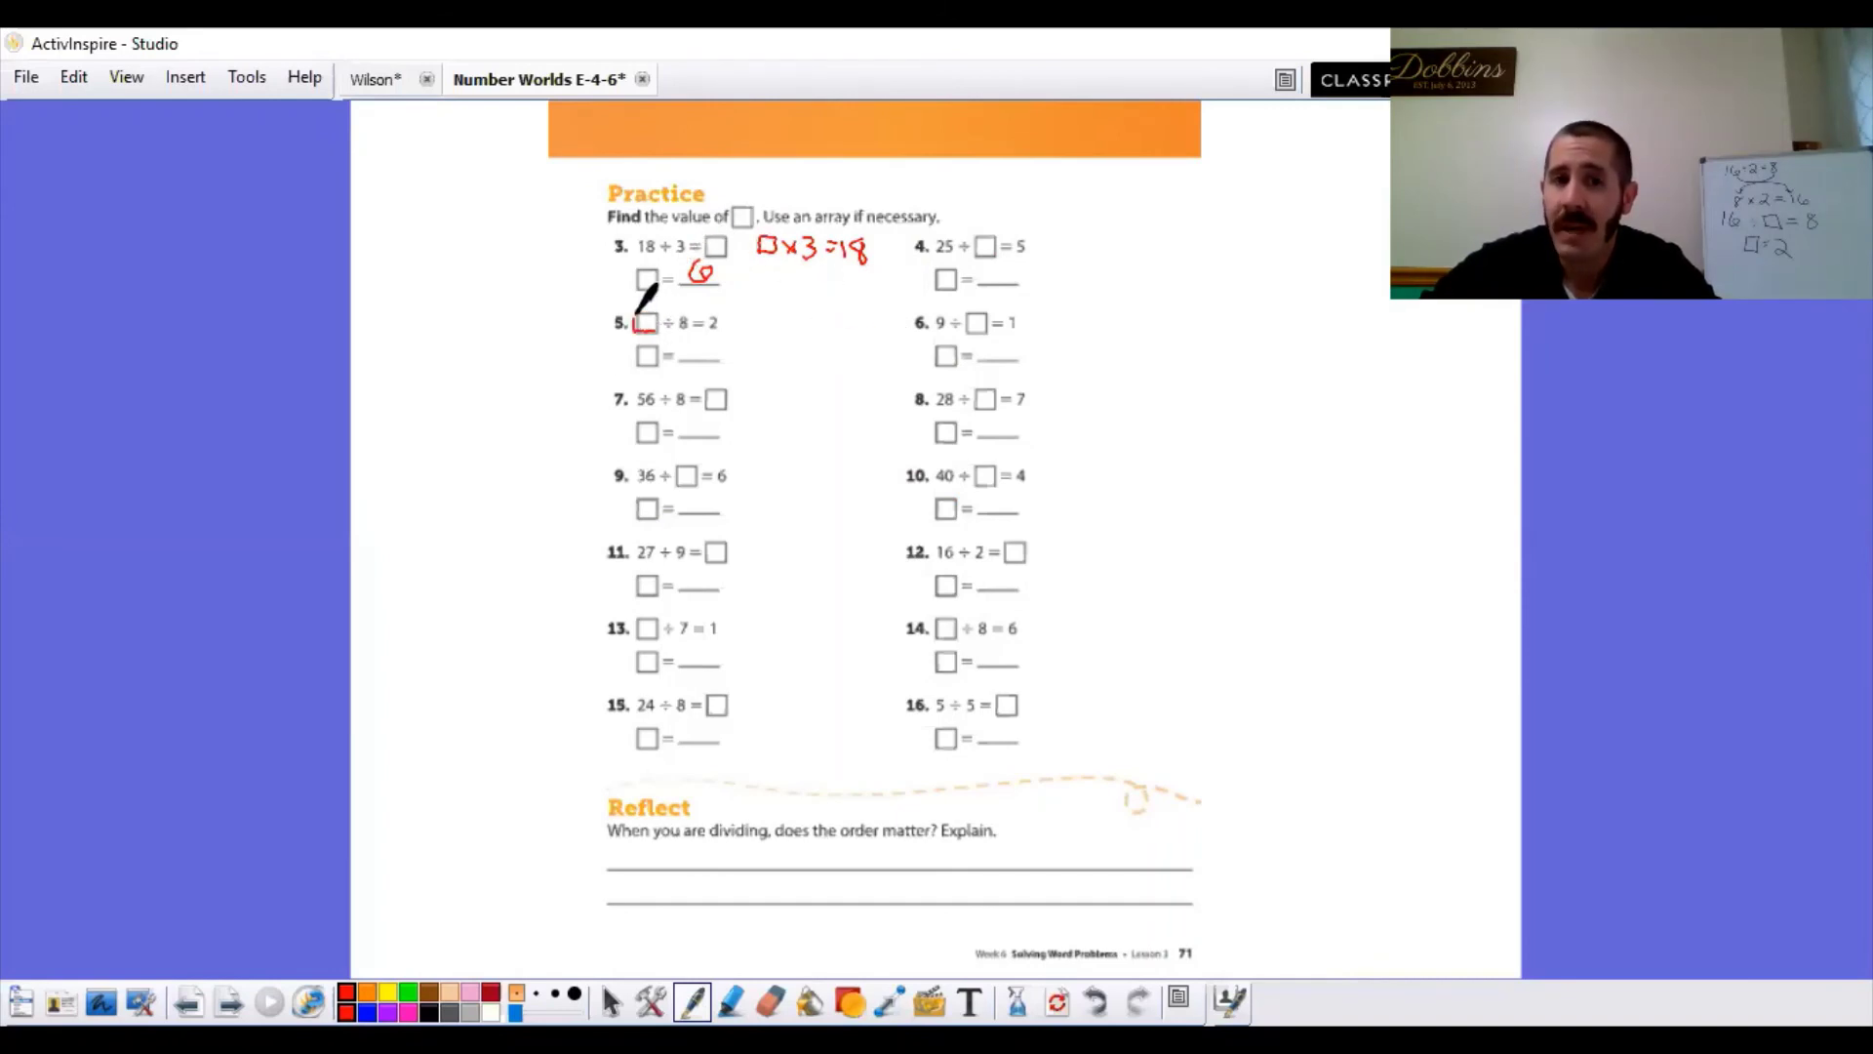
- Circle problem 5's box, write 8×2=□ beside it, and answer 16 in red
{"action": "left_click_drag", "start_coordinate": [652, 315], "coordinate": [644, 324]}
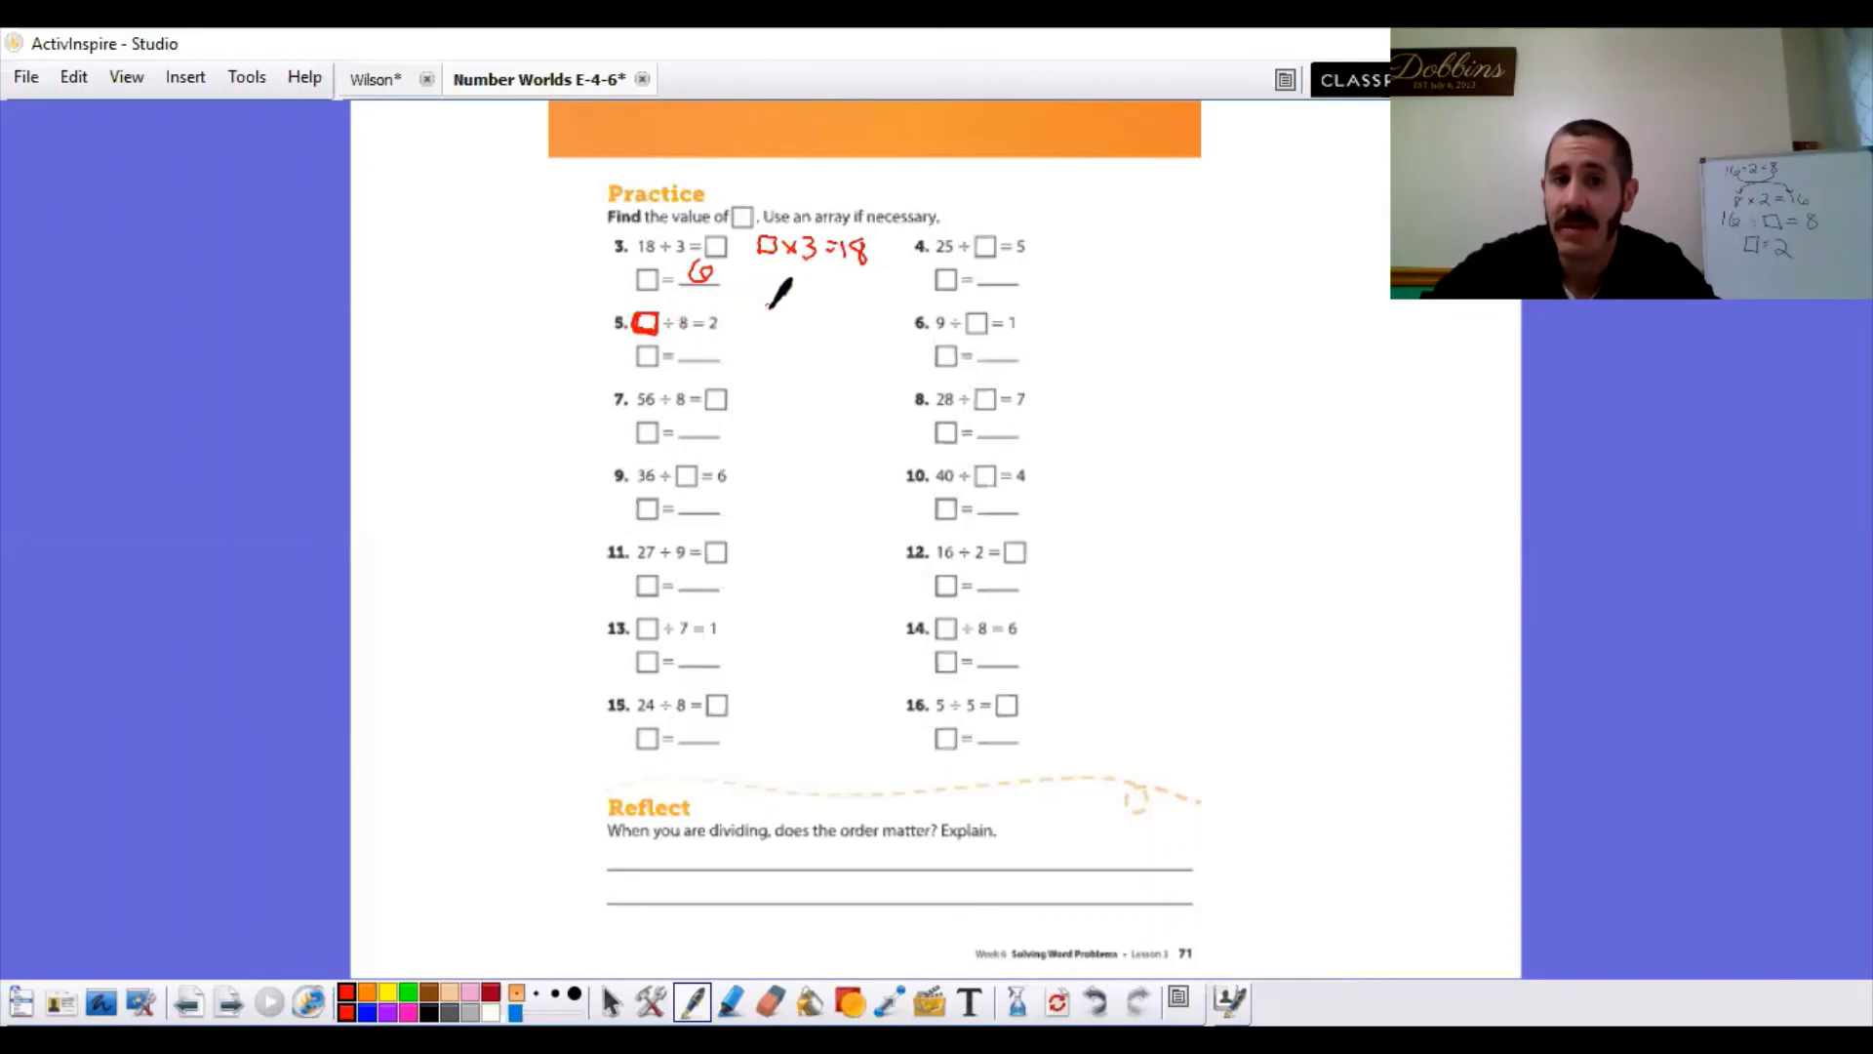
{"action": "mouse_move", "coordinate": [774, 300]}
{"action": "left_mouse_down"}
{"action": "mouse_move", "coordinate": [878, 302]}
{"action": "mouse_move", "coordinate": [855, 332]}
{"action": "left_mouse_up"}
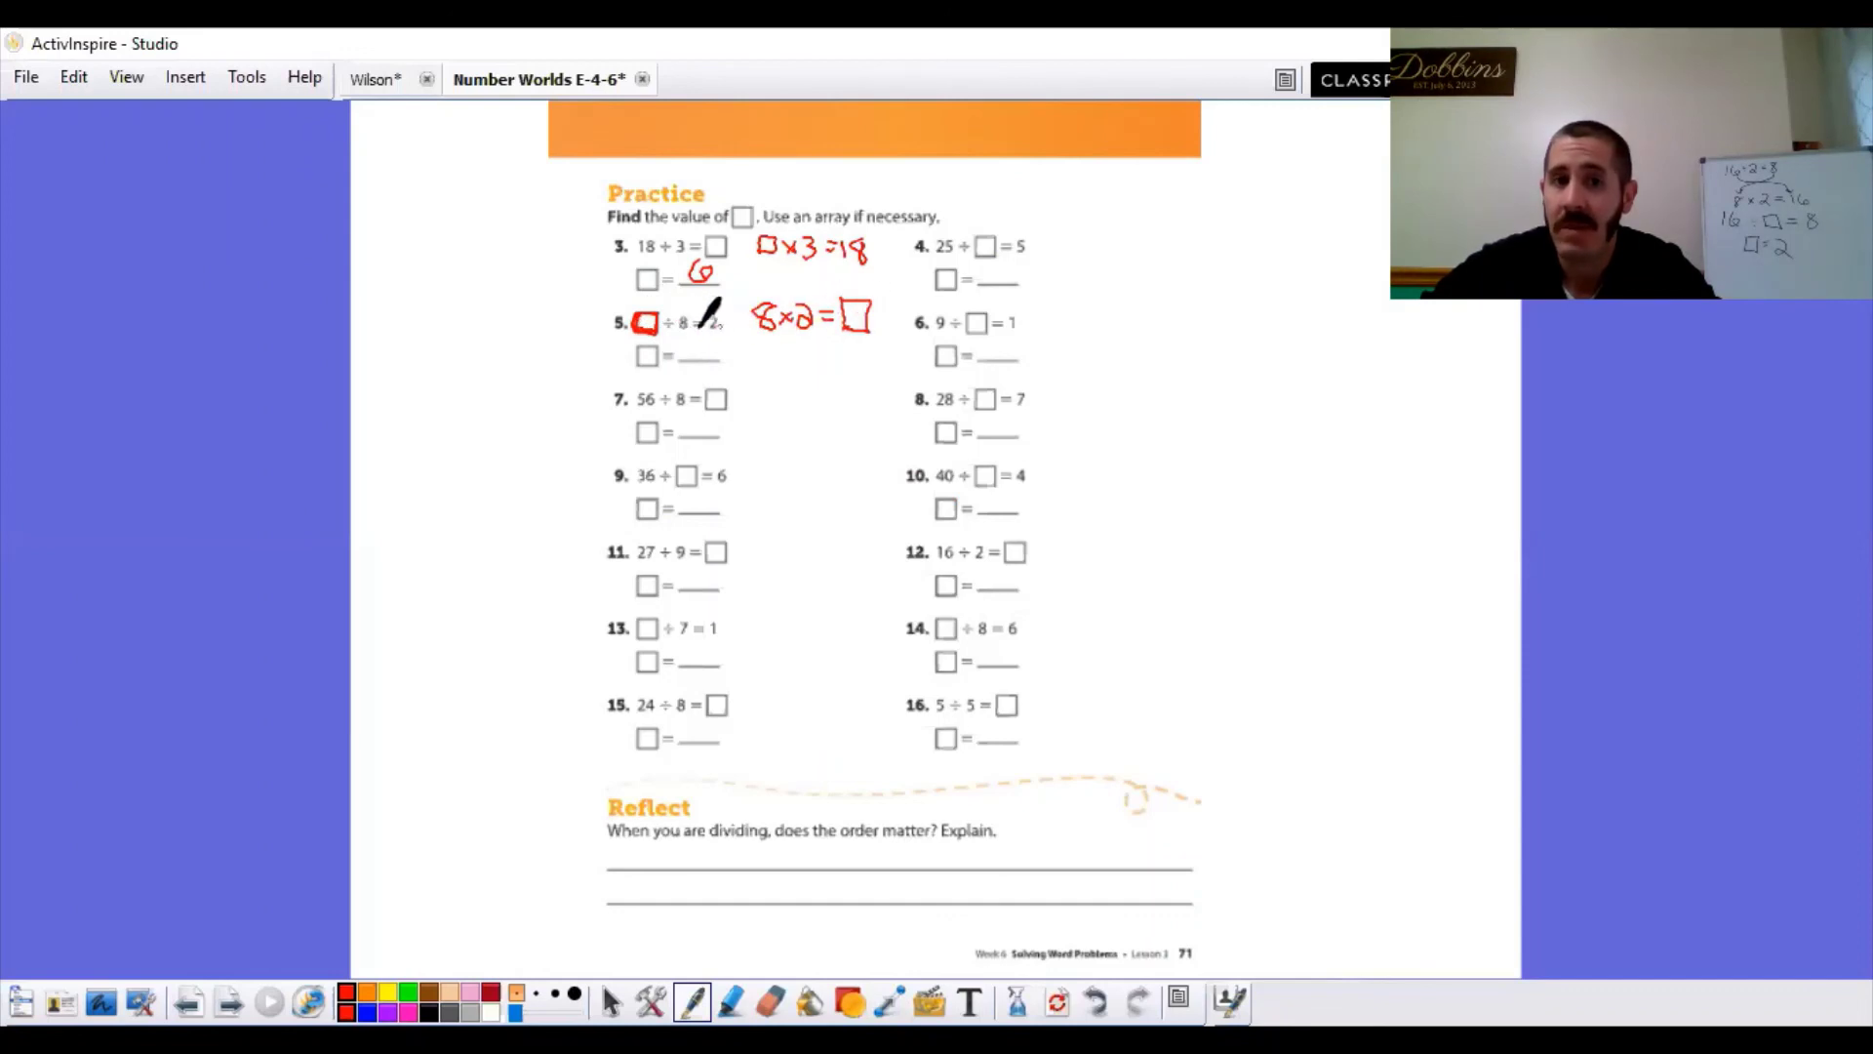
{"action": "mouse_move", "coordinate": [687, 338]}
{"action": "left_mouse_down"}
{"action": "mouse_move", "coordinate": [686, 359]}
{"action": "mouse_move", "coordinate": [704, 352]}
{"action": "left_mouse_up"}
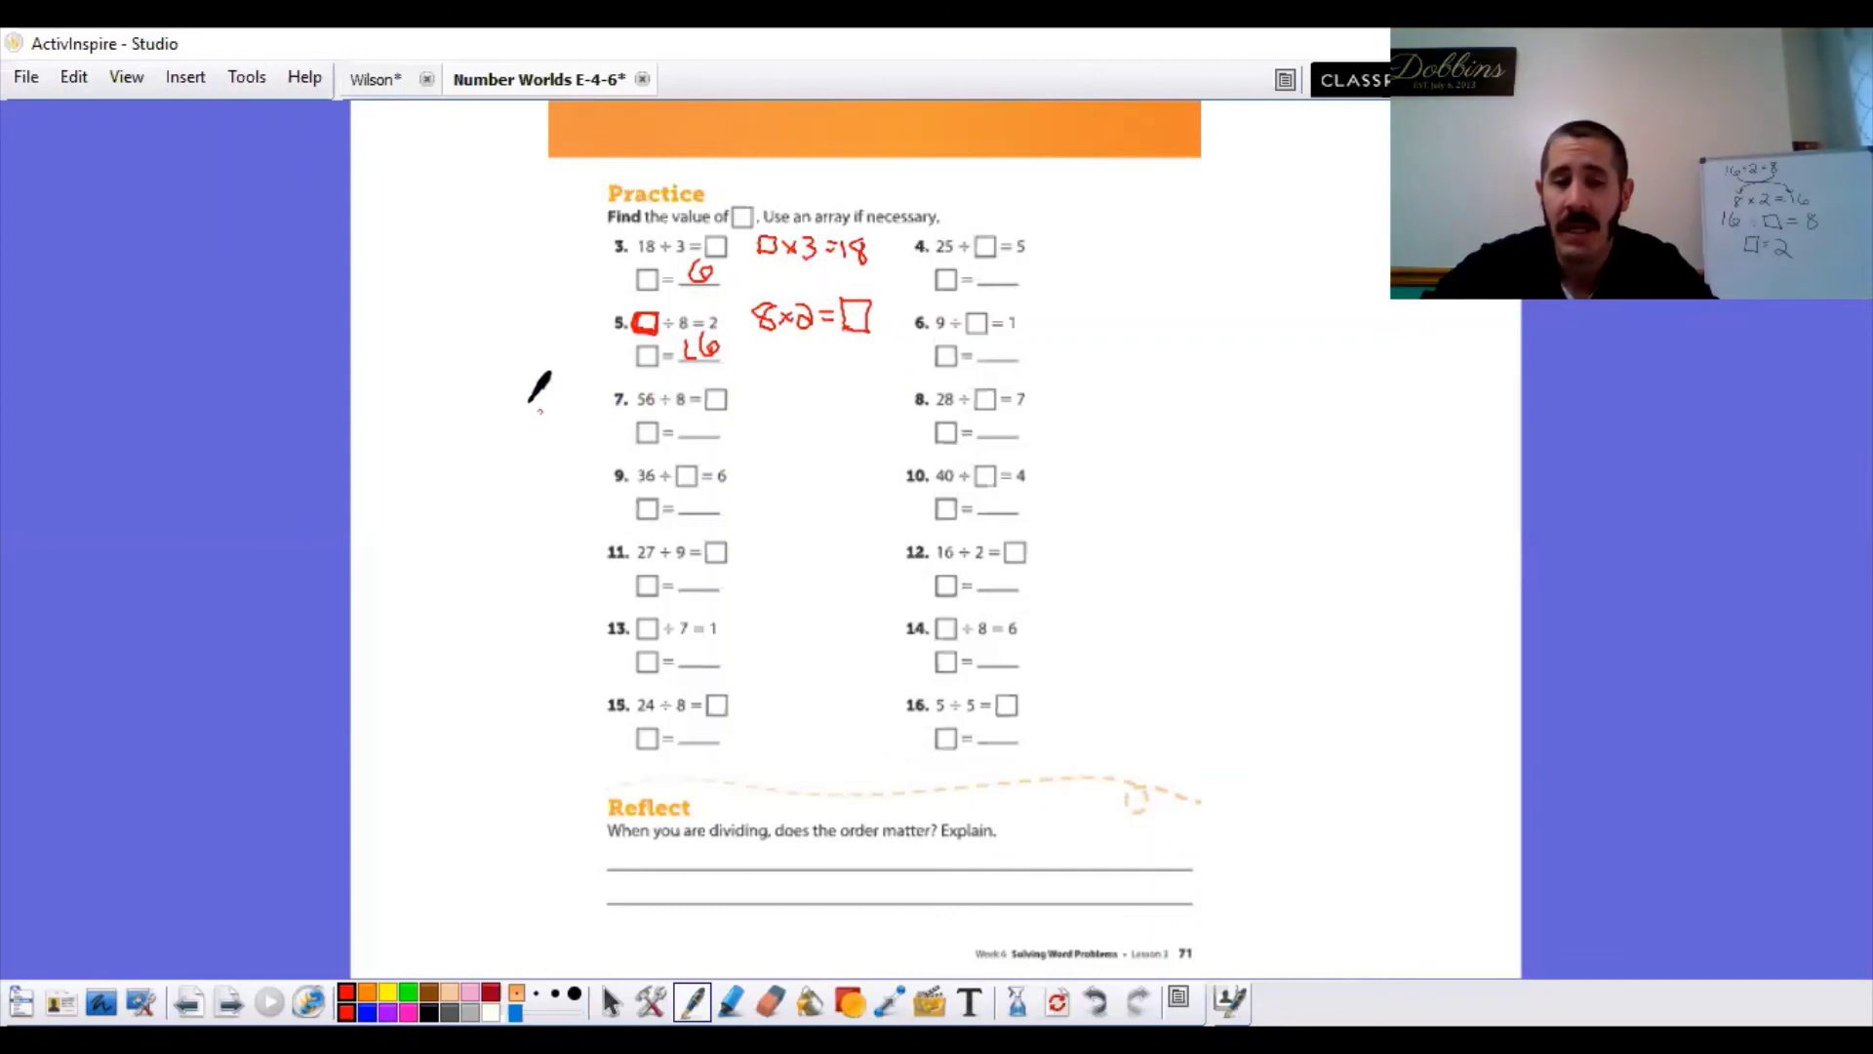
- Write 56÷8 in red in the left margin beside problem 7
{"action": "left_click_drag", "start_coordinate": [432, 395], "coordinate": [443, 439]}
{"action": "mouse_move", "coordinate": [474, 388]}
{"action": "left_mouse_down"}
{"action": "mouse_move", "coordinate": [474, 409]}
{"action": "mouse_move", "coordinate": [532, 391]}
{"action": "left_mouse_up"}
{"action": "left_click", "coordinate": [513, 374]}
{"action": "left_click", "coordinate": [519, 395]}
- Write 8÷56 below it and underline 'dividing' in the Reflect question
{"action": "left_click_drag", "start_coordinate": [478, 480], "coordinate": [527, 491]}
{"action": "left_click", "coordinate": [507, 493]}
{"action": "left_click", "coordinate": [512, 479]}
{"action": "left_click_drag", "start_coordinate": [529, 467], "coordinate": [554, 488]}
{"action": "mouse_move", "coordinate": [571, 467]}
{"action": "left_mouse_down"}
{"action": "mouse_move", "coordinate": [568, 492]}
{"action": "mouse_move", "coordinate": [575, 472]}
{"action": "left_mouse_up"}
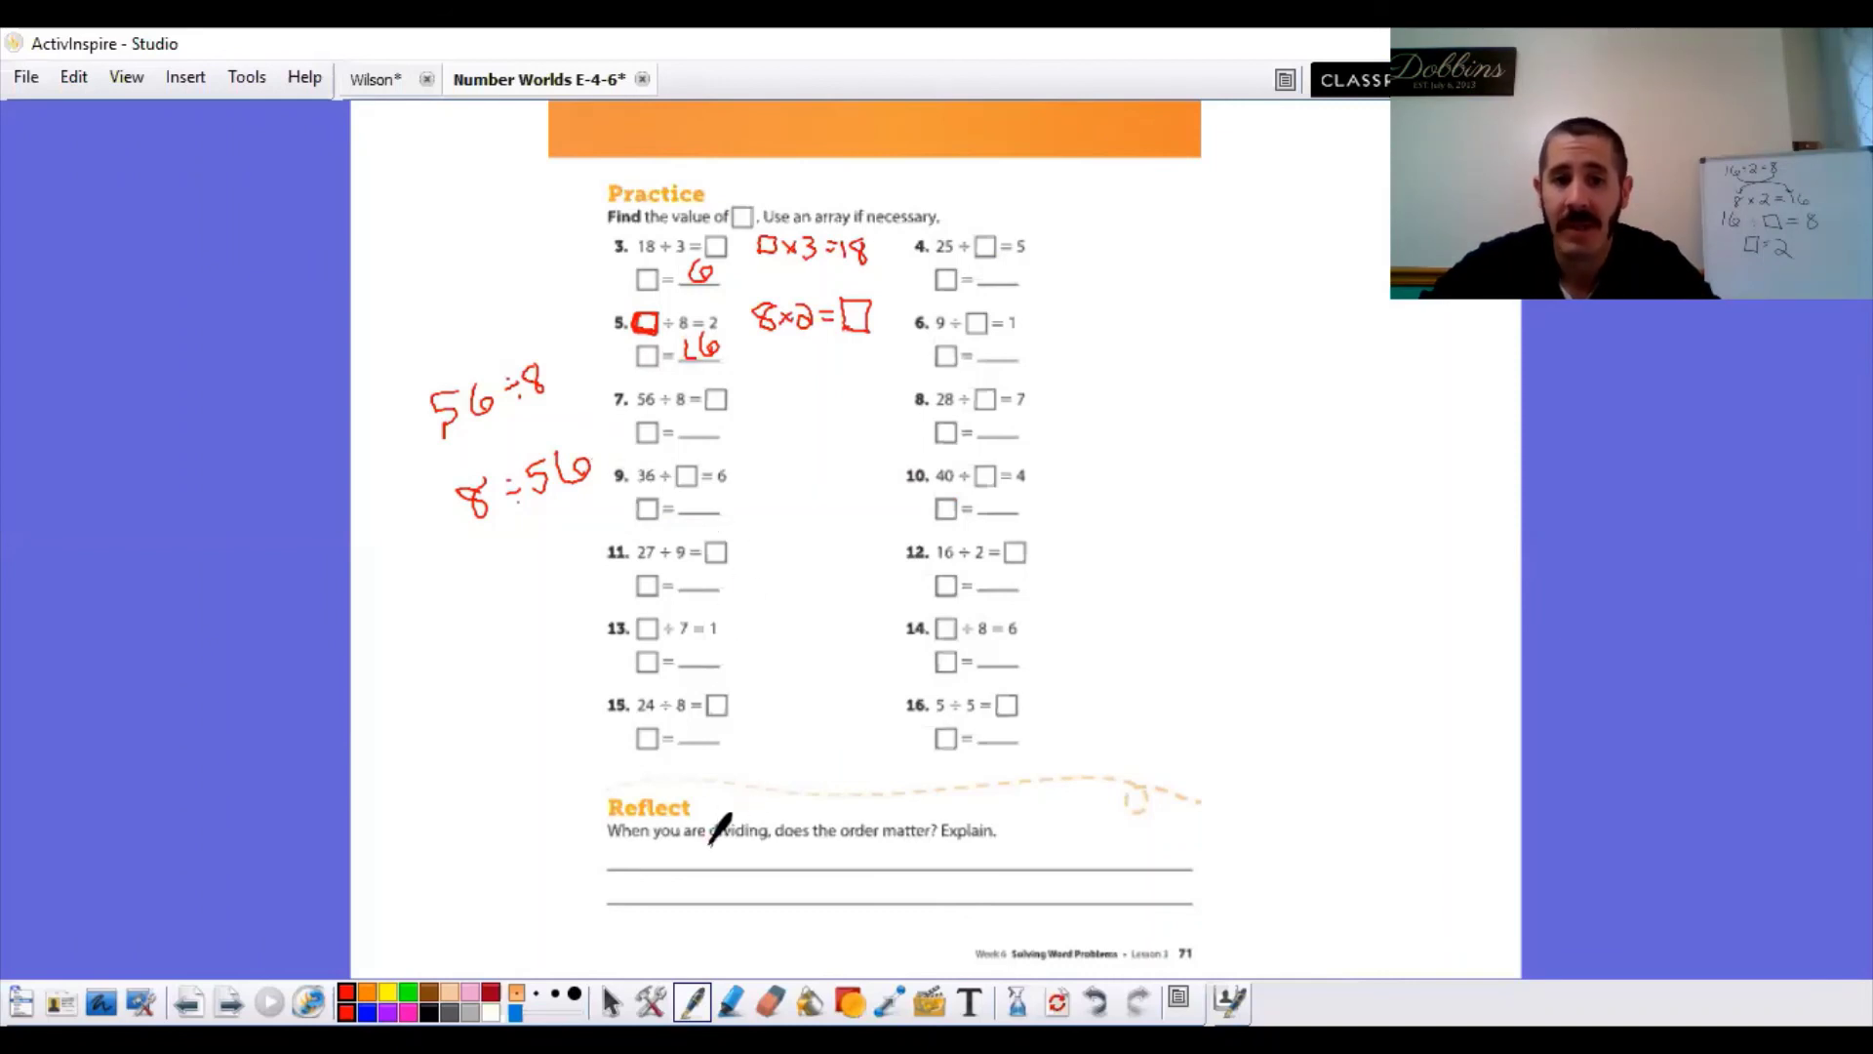
{"action": "left_click_drag", "start_coordinate": [707, 839], "coordinate": [764, 840]}
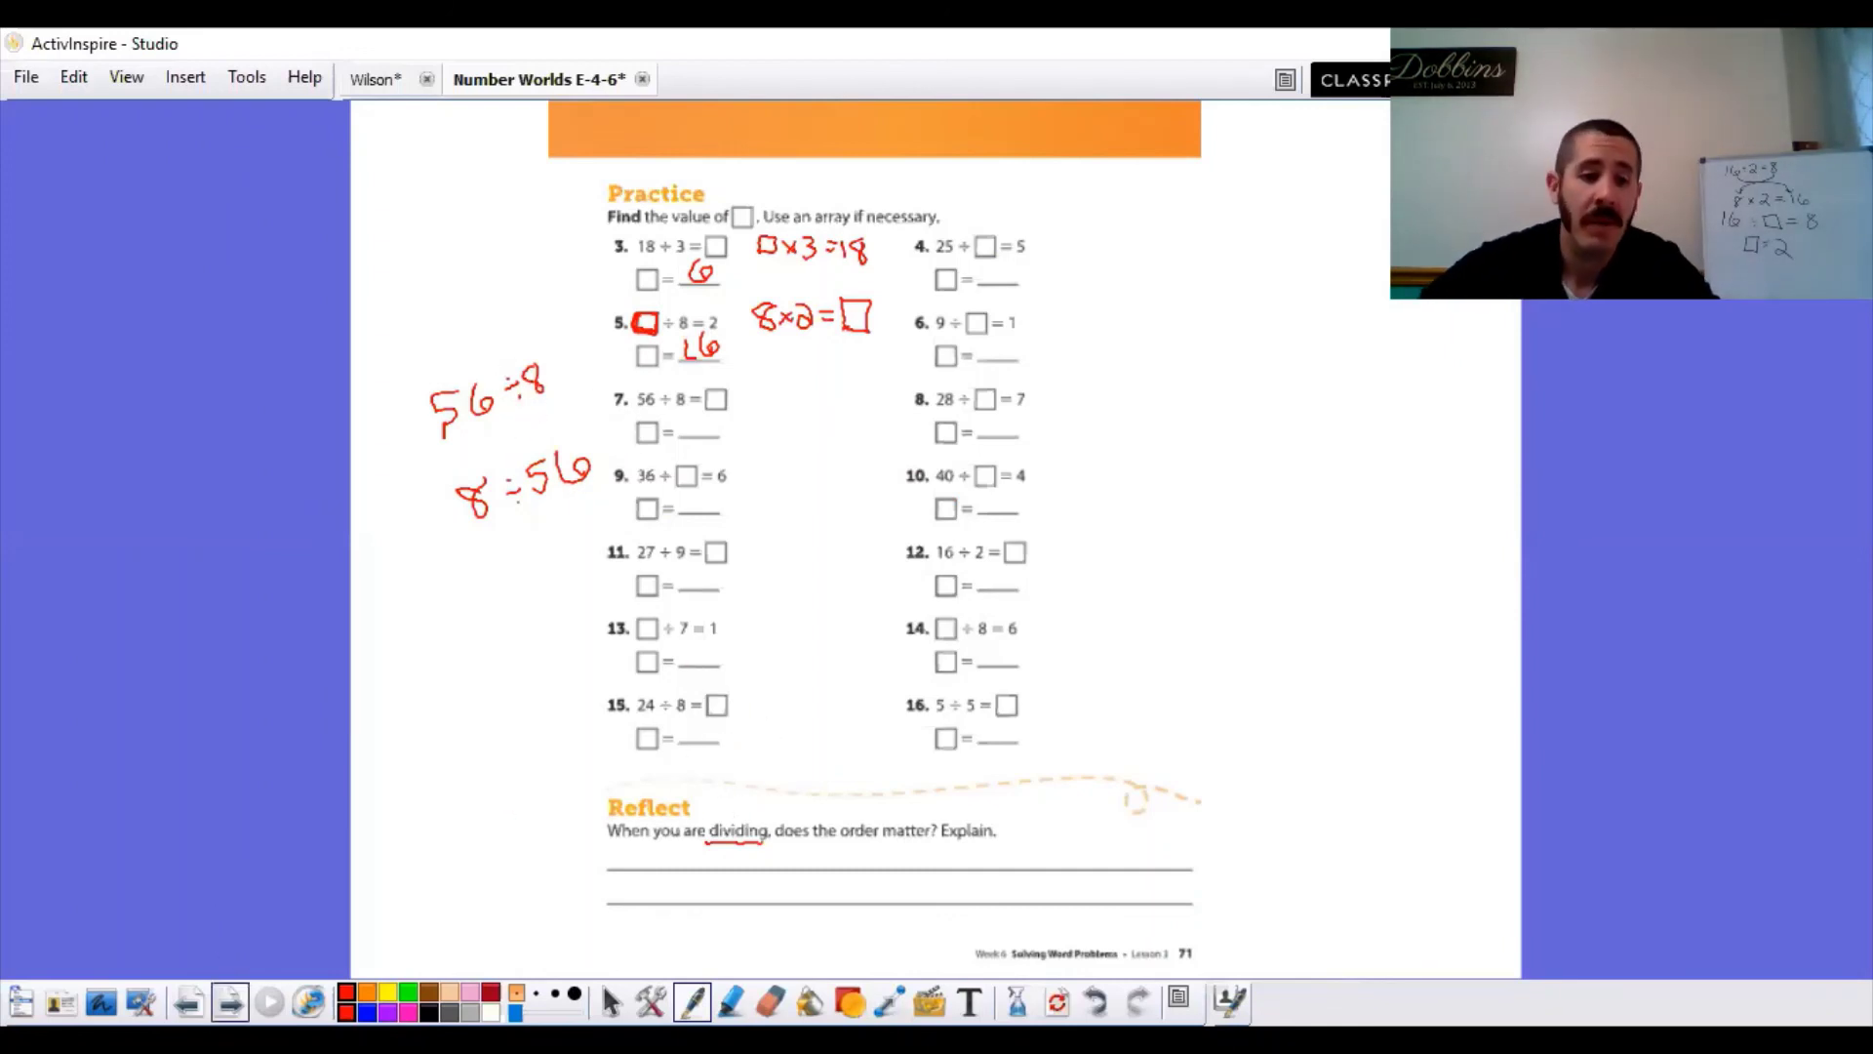
{"action": "left_click", "coordinate": [230, 1002]}
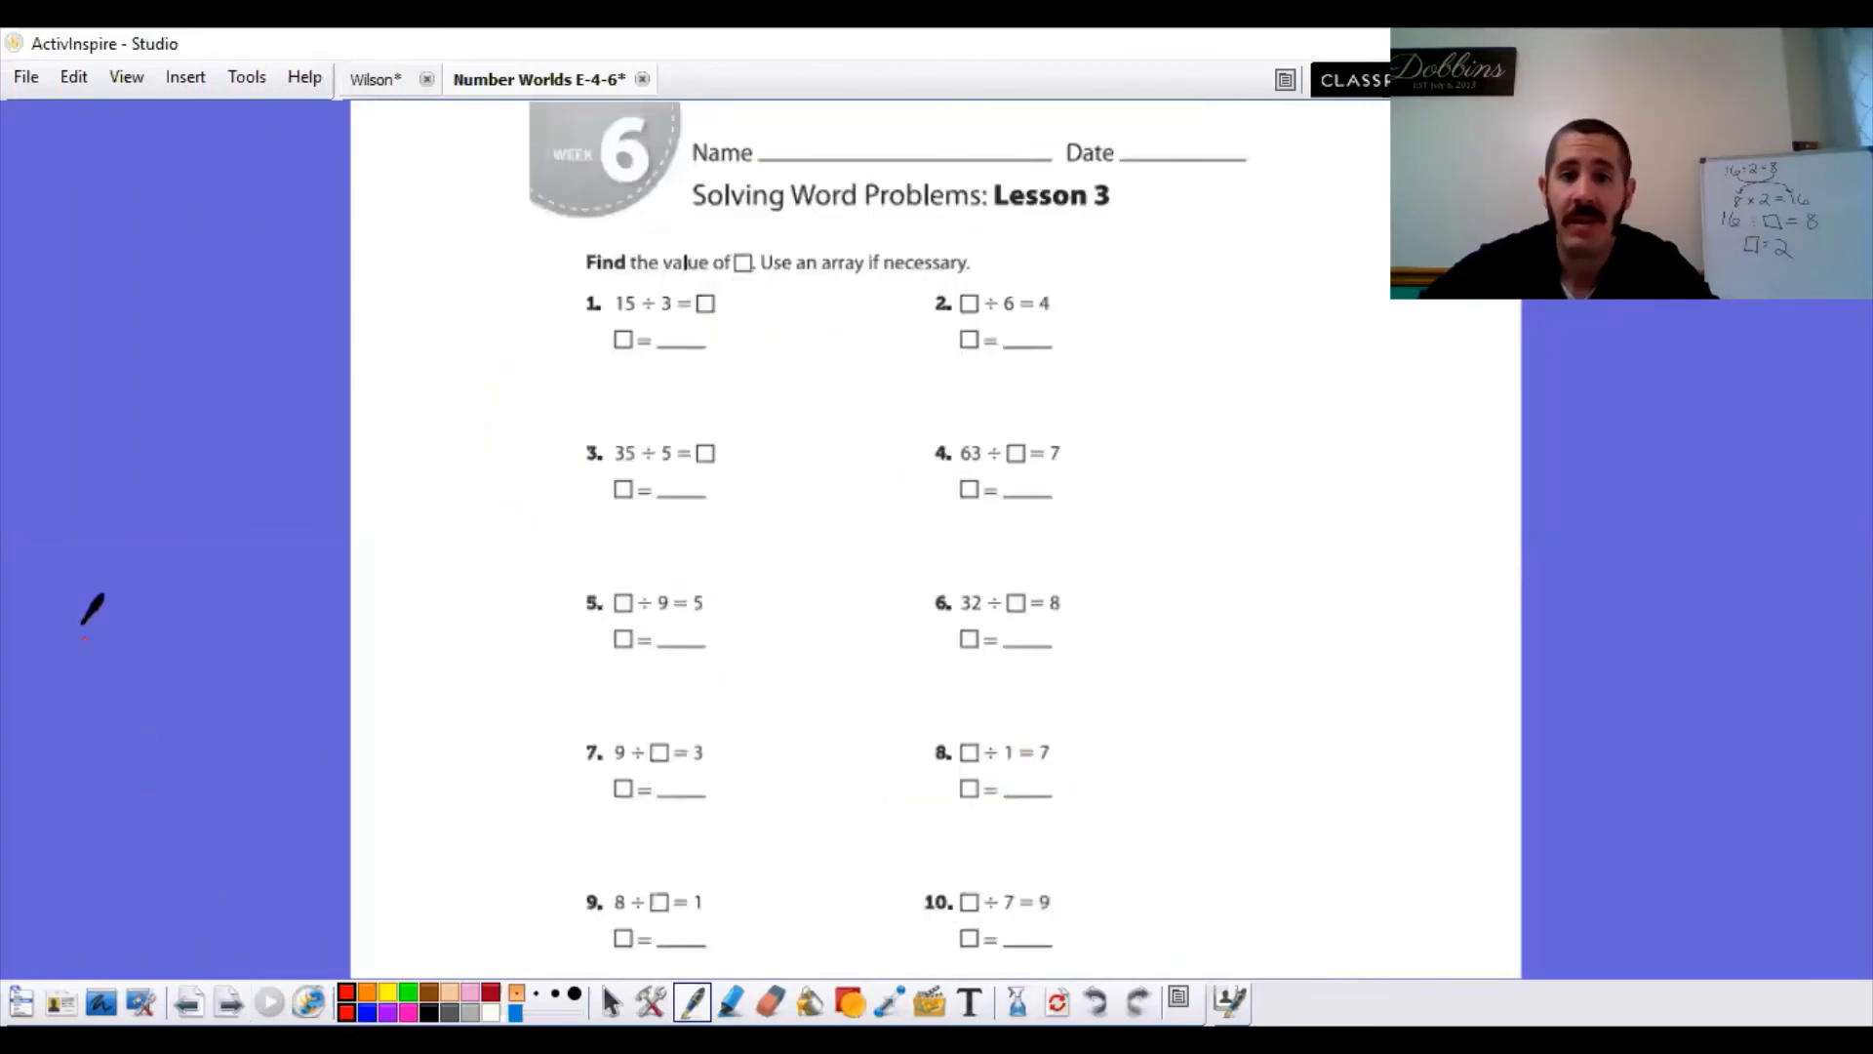